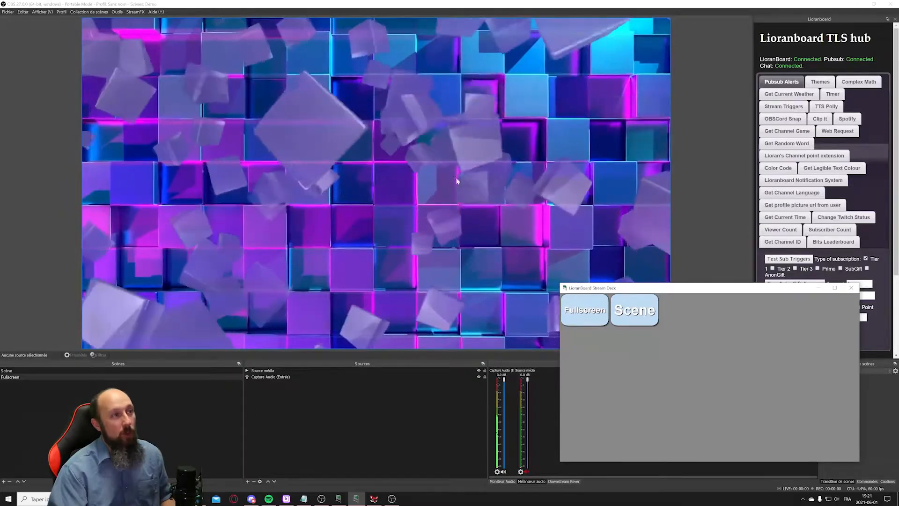
Test the stream deck's Scene and Fullscreen buttons by switching back and forth between the two scenes
{"action": "left_click", "coordinate": [639, 317]}
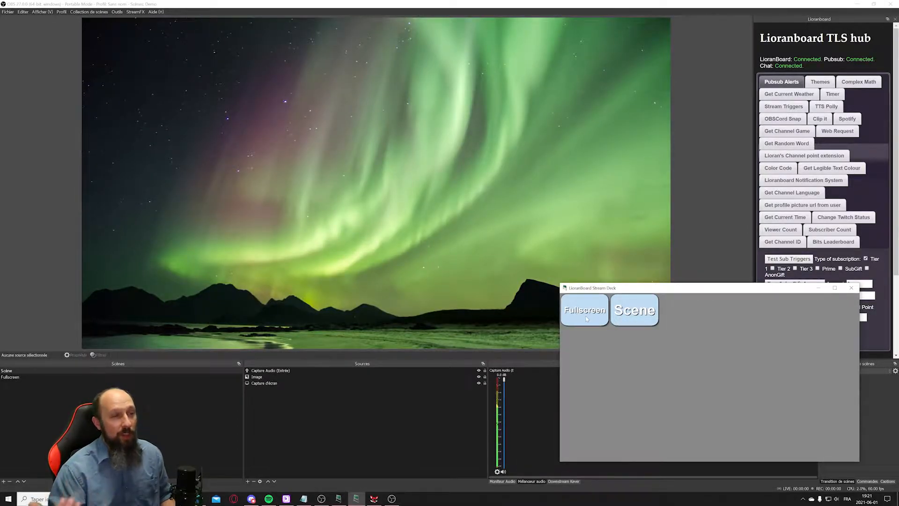
{"action": "left_click", "coordinate": [586, 317]}
{"action": "left_click", "coordinate": [620, 315]}
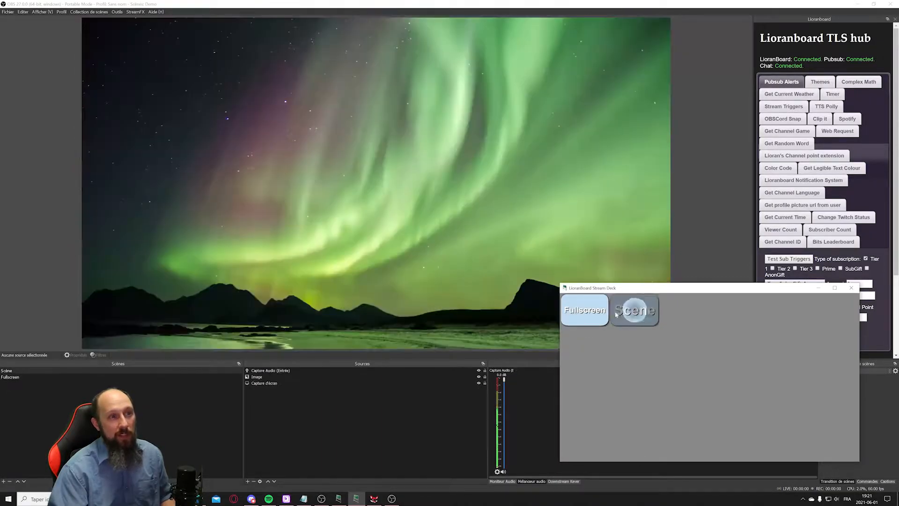
{"action": "left_click", "coordinate": [599, 313]}
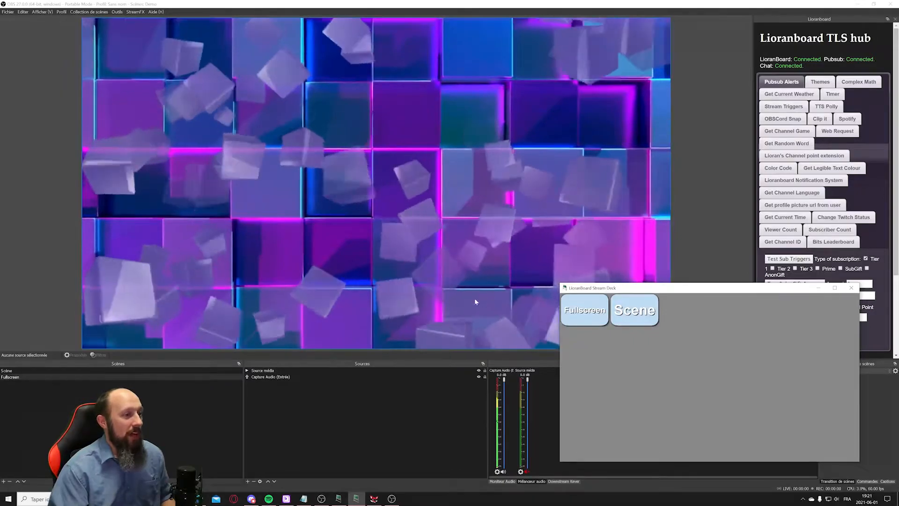
In LioranBoard Receiver, add a Change Scene Transition command for the Fullscreen scene to the Fullscreen button of New Deck 2
{"action": "left_click", "coordinate": [340, 499]}
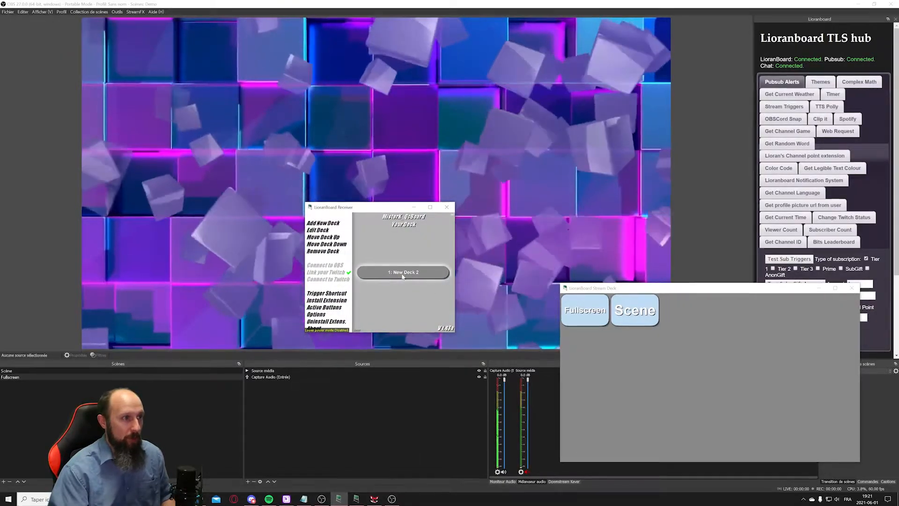
{"action": "left_click", "coordinate": [402, 276]}
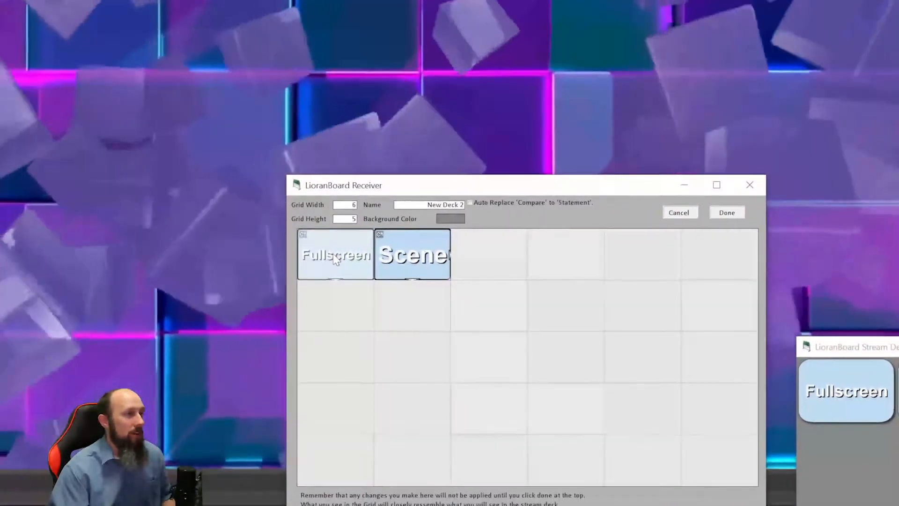
{"action": "right_click", "coordinate": [335, 260]}
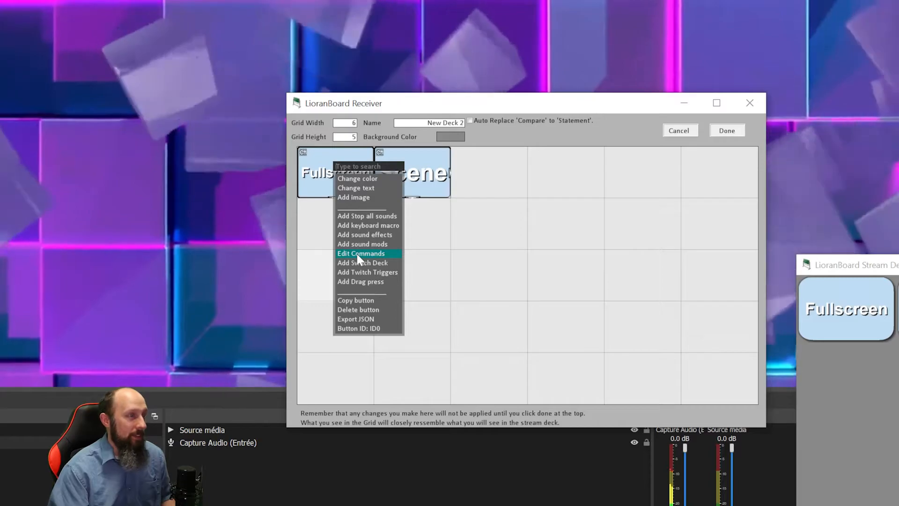
{"action": "left_click", "coordinate": [357, 254]}
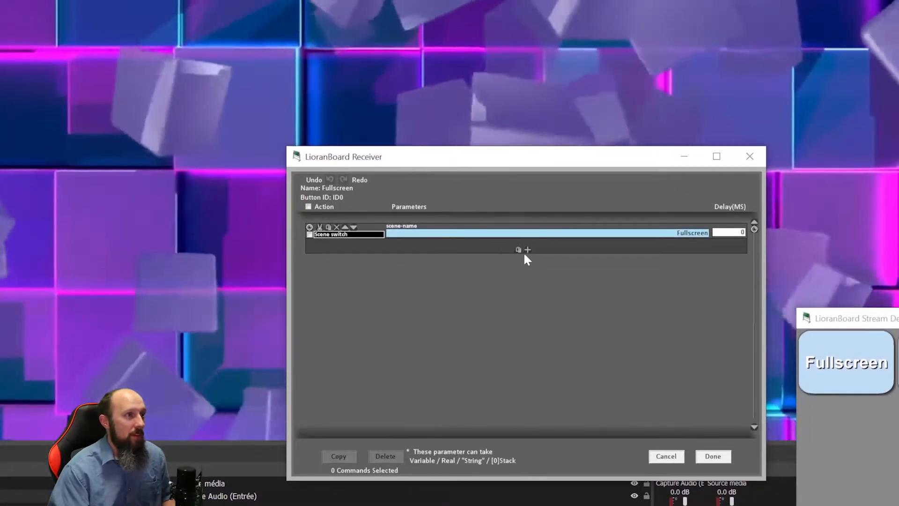
{"action": "left_click", "coordinate": [527, 251]}
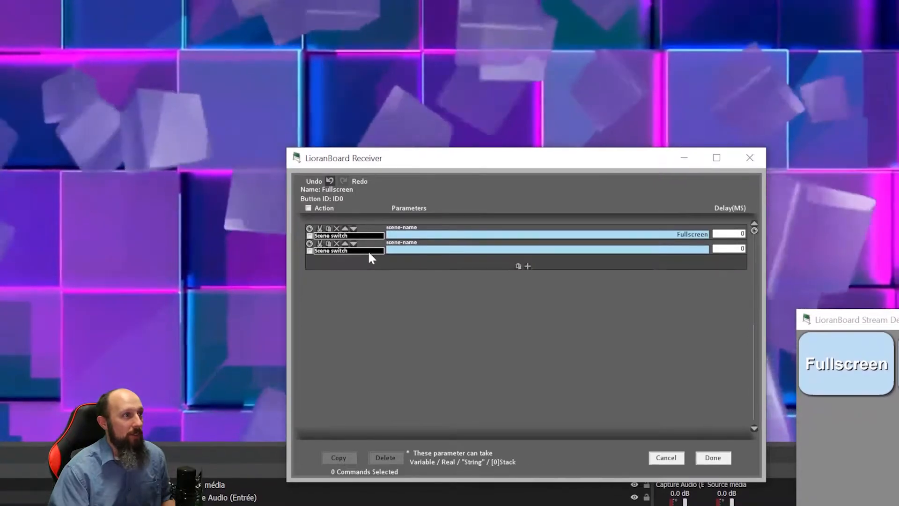
{"action": "left_click", "coordinate": [370, 252]}
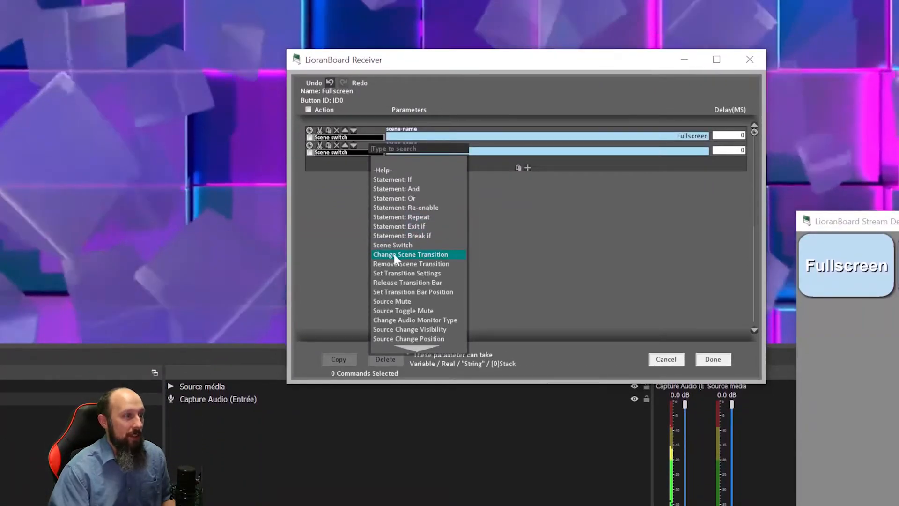
{"action": "left_click", "coordinate": [432, 255]}
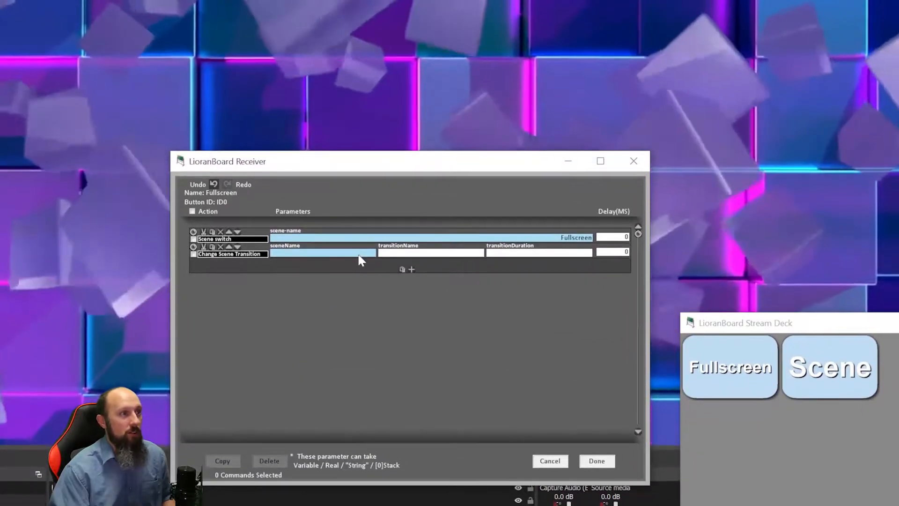
{"action": "left_click", "coordinate": [358, 252]}
{"action": "left_click", "coordinate": [369, 258]}
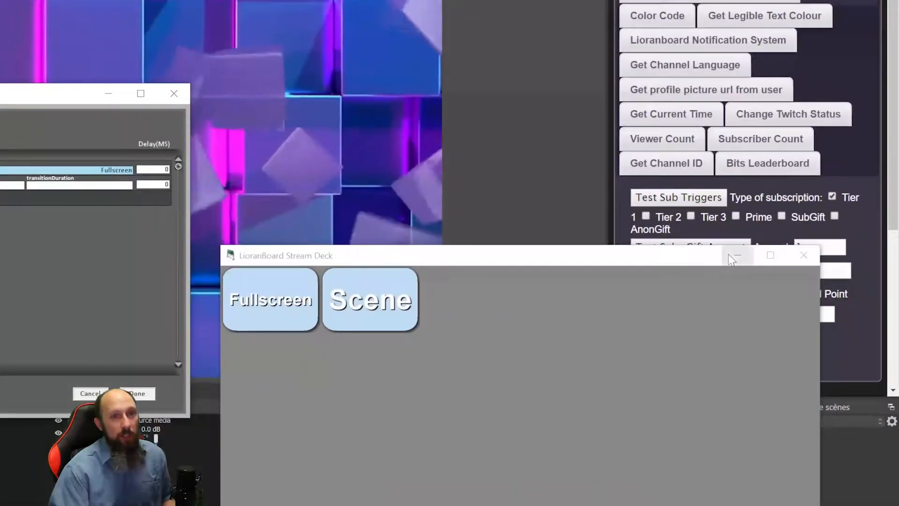
Minimise the stream deck, look up the Stinger transition's name in the OBS scene transition list, and return to LioranBoard Receiver
{"action": "left_click", "coordinate": [733, 256]}
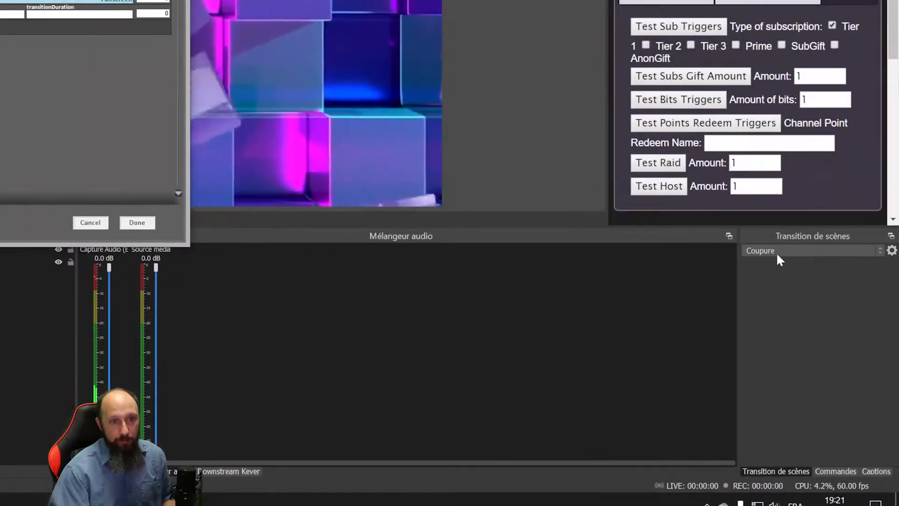
{"action": "left_click", "coordinate": [786, 242]}
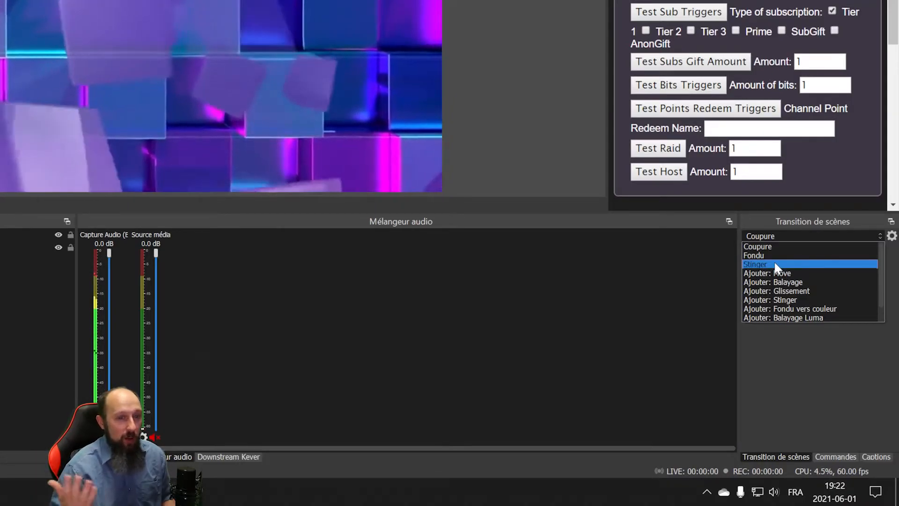
{"action": "left_click", "coordinate": [775, 263]}
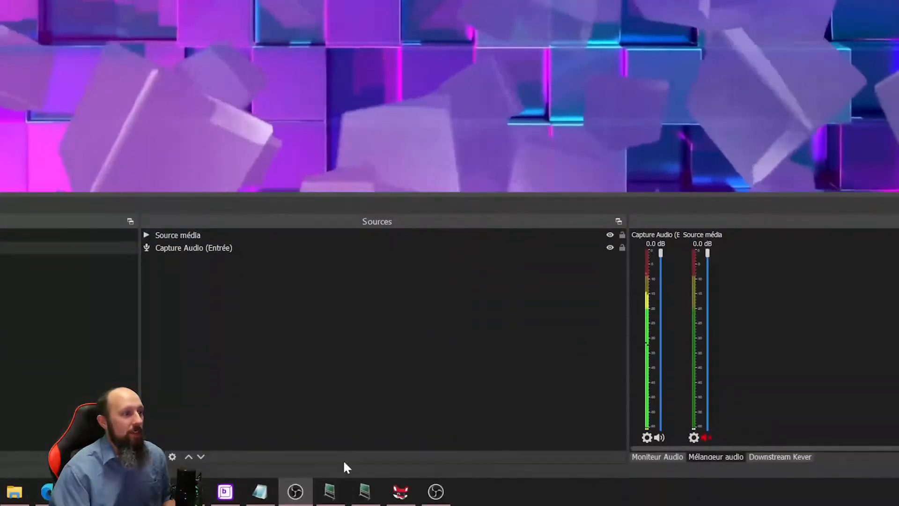
{"action": "left_click", "coordinate": [365, 492]}
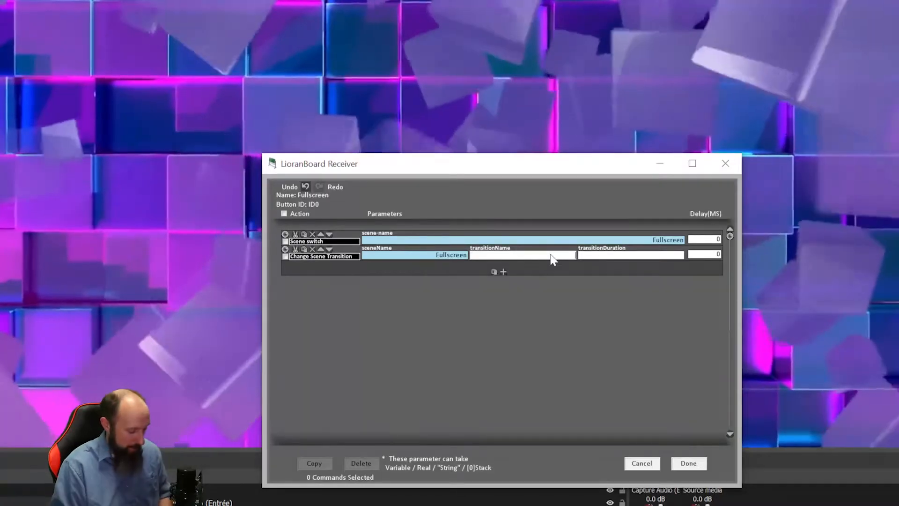
Set the Change Scene Transition command's transition name to Stinger and its duration to 1000
{"action": "left_click", "coordinate": [552, 255]}
{"action": "type", "text": "Stinger"}
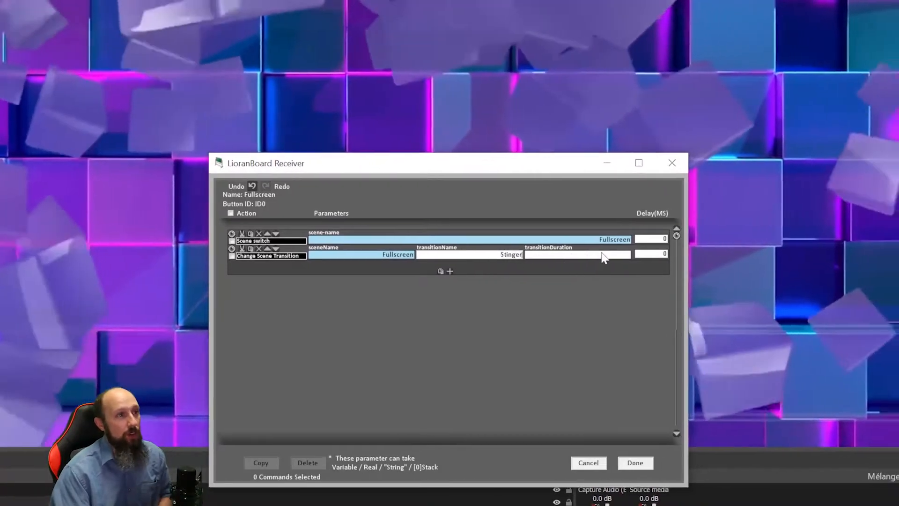
{"action": "left_click", "coordinate": [639, 257]}
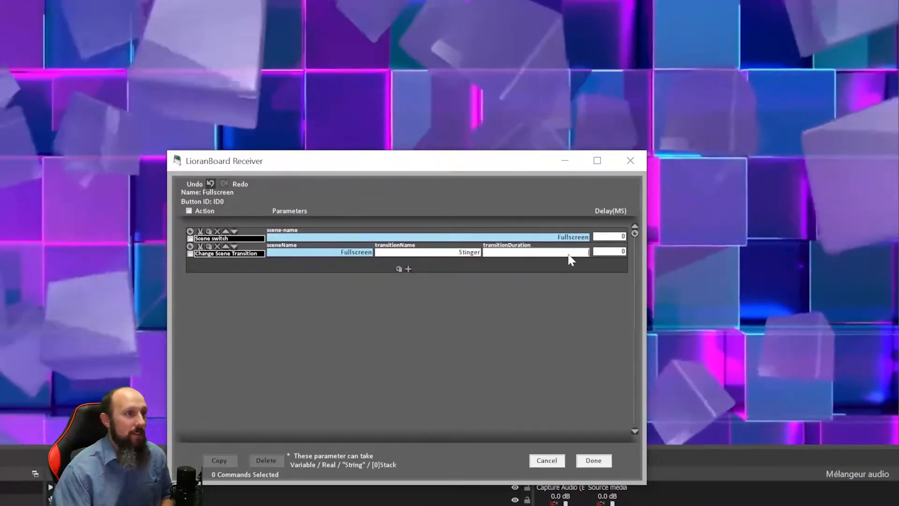
{"action": "type", "text": "100"}
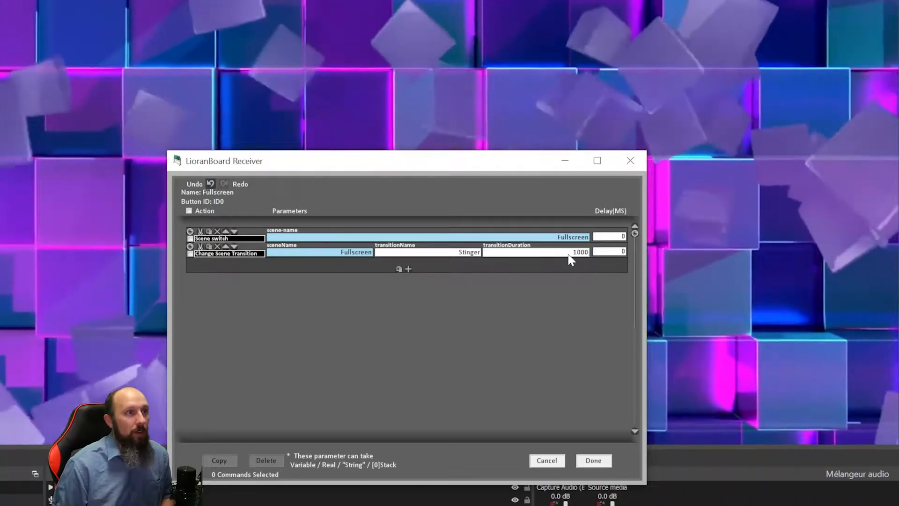
{"action": "type", "text": "0"}
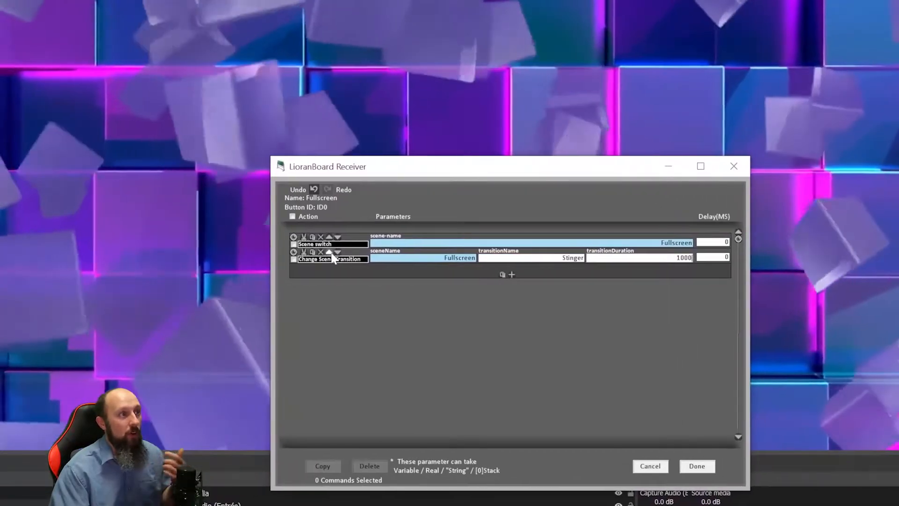
Move Change Scene Transition above Scene switch, set the Scene switch delay to 500 ms, and save the button and deck
{"action": "left_click", "coordinate": [330, 253]}
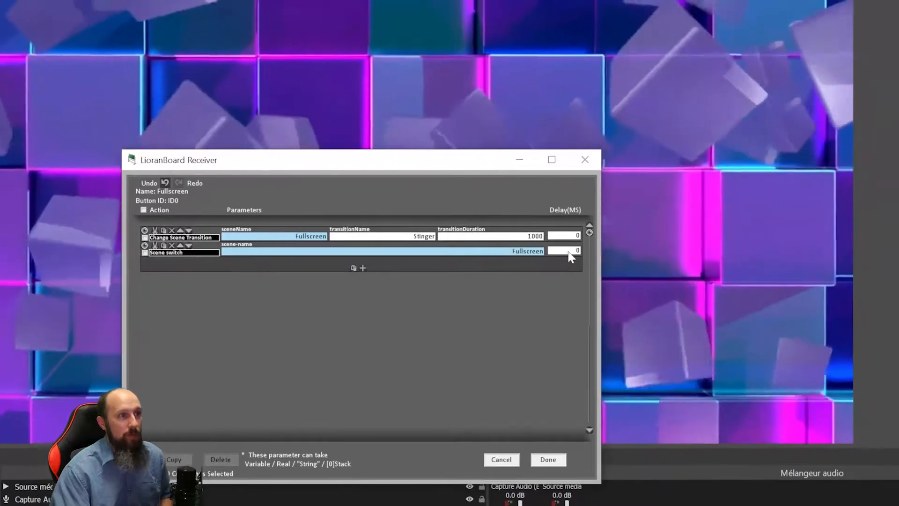
{"action": "left_click", "coordinate": [568, 252]}
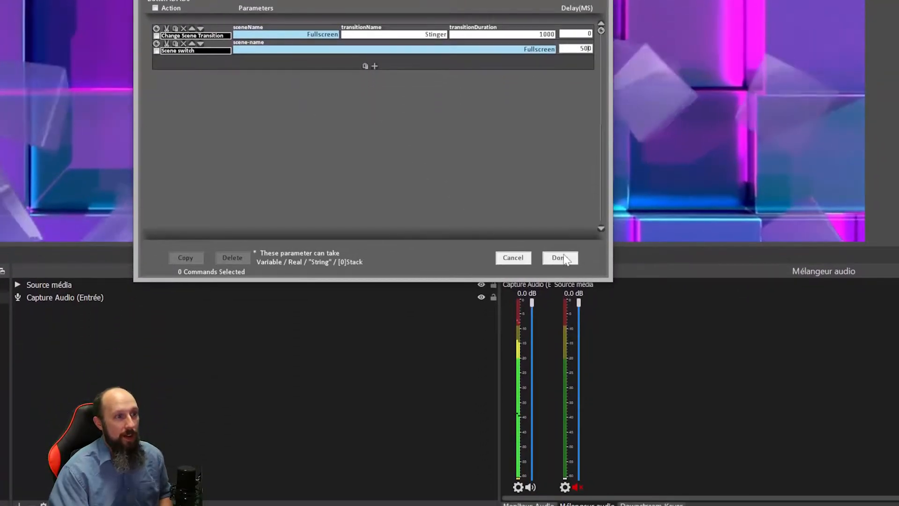
{"action": "left_click", "coordinate": [564, 258]}
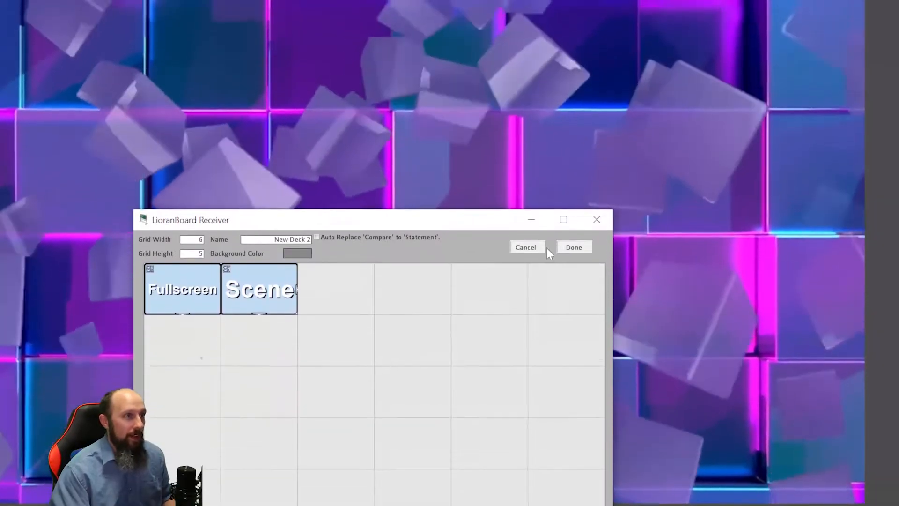
{"action": "left_click", "coordinate": [573, 114]}
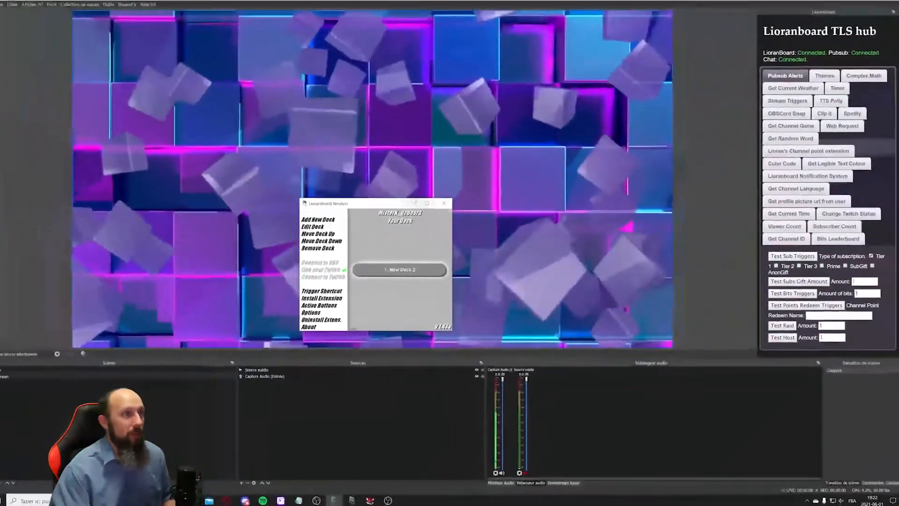
Test the transition with the stream deck's Scene and Fullscreen buttons, and by selecting the Fullscreen scene directly in OBS
{"action": "left_click", "coordinate": [275, 42]}
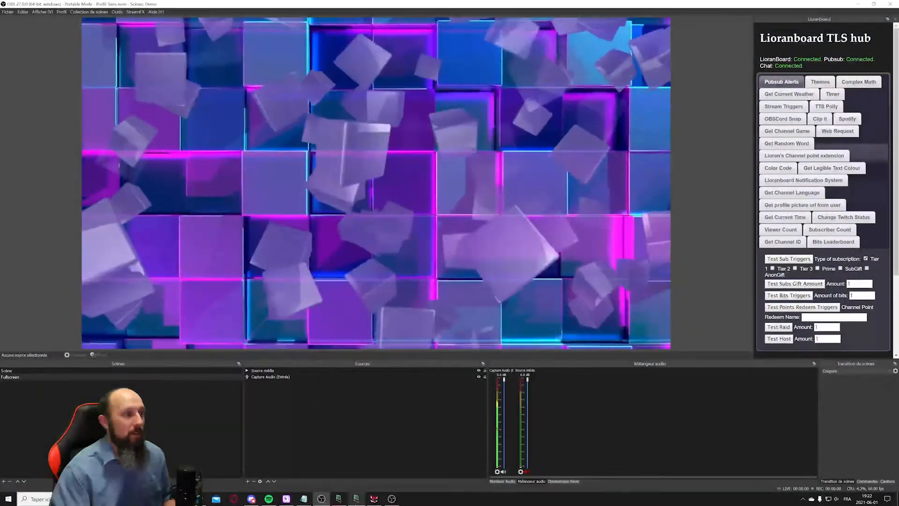
{"action": "left_click", "coordinate": [356, 499]}
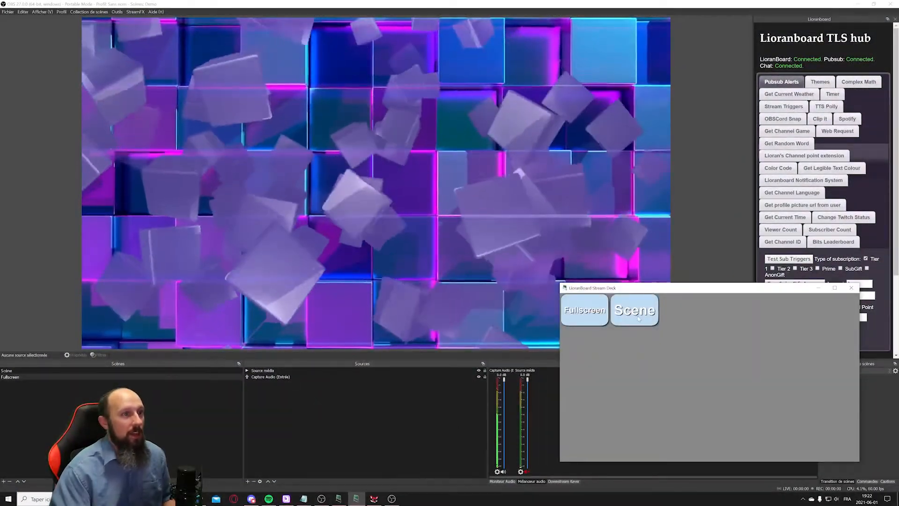
{"action": "left_click", "coordinate": [635, 310]}
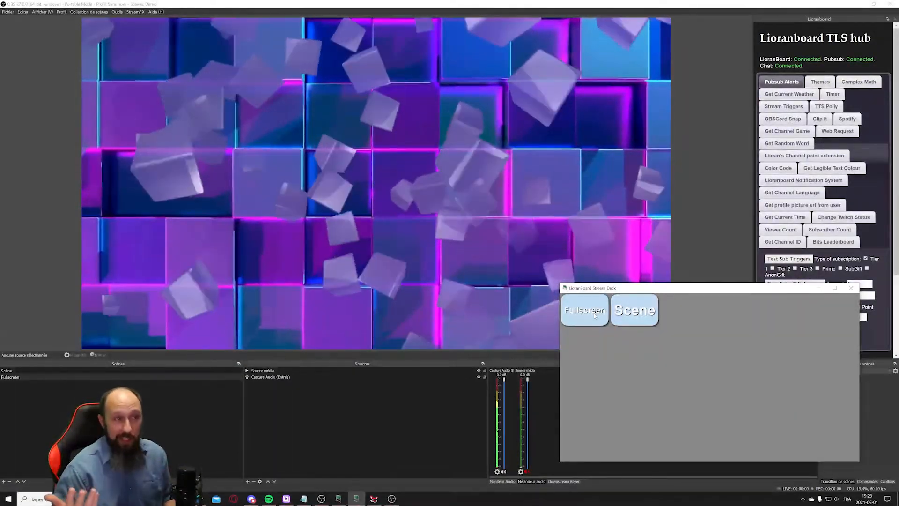
{"action": "left_click", "coordinate": [632, 316]}
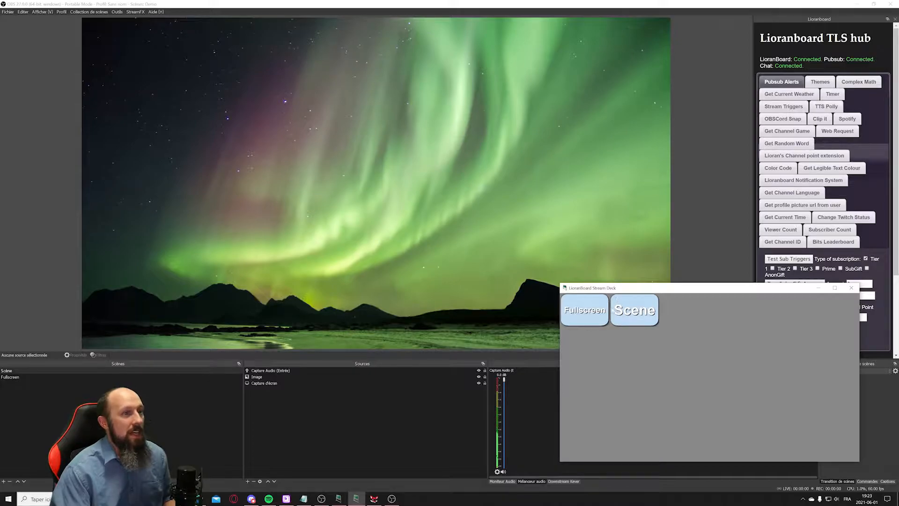
{"action": "left_click", "coordinate": [32, 376]}
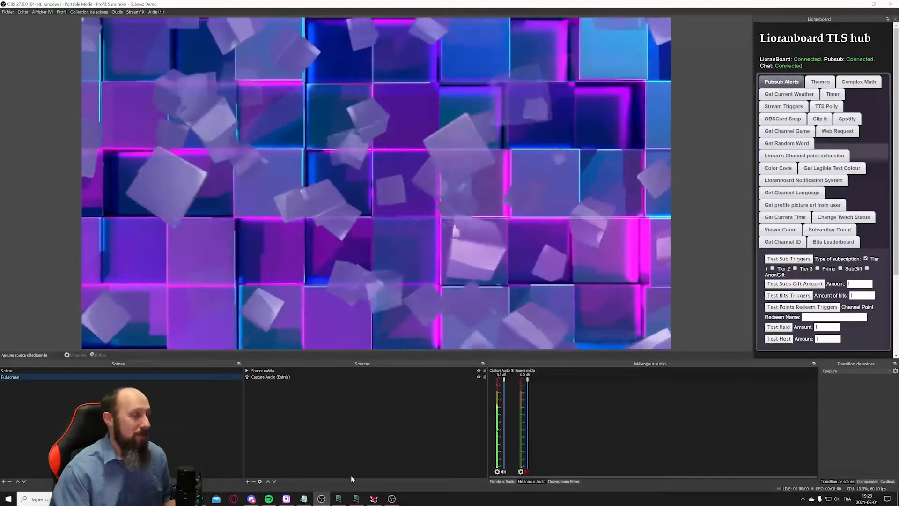
In LioranBoard Receiver, add a Remove Scene Transition command at the end of the Fullscreen button's commands in New Deck 2
{"action": "left_click", "coordinate": [339, 499]}
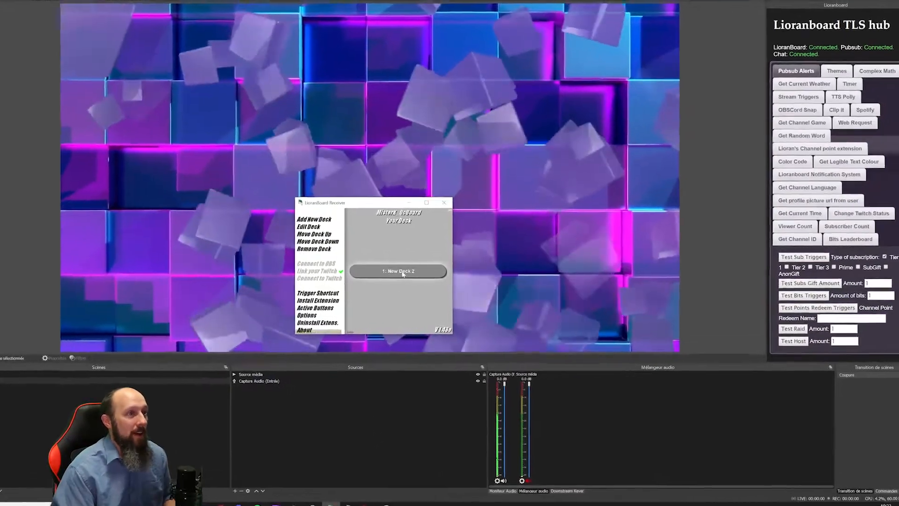
{"action": "double_click", "coordinate": [409, 275]}
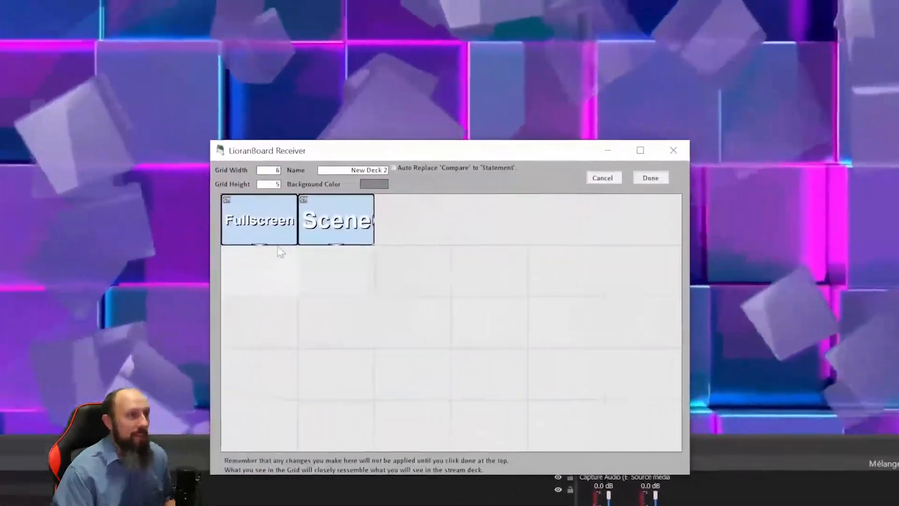
{"action": "right_click", "coordinate": [279, 211]}
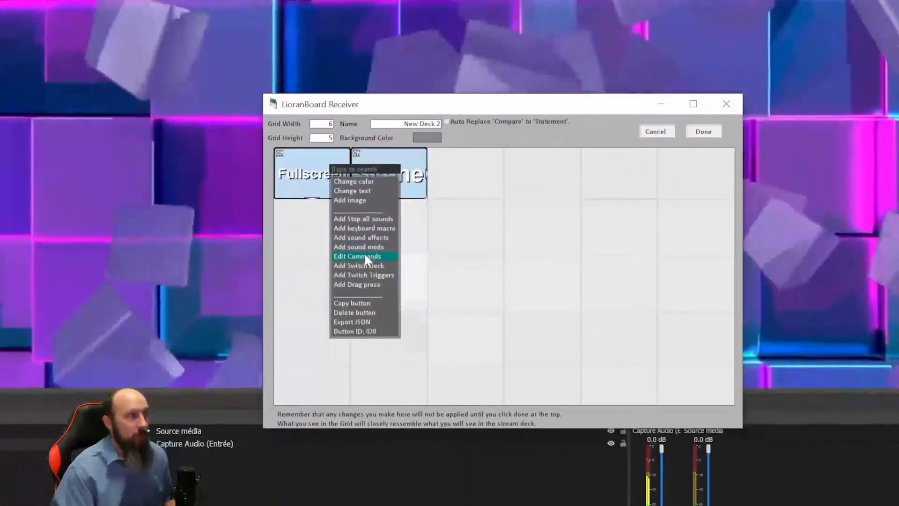
{"action": "left_click", "coordinate": [311, 300]}
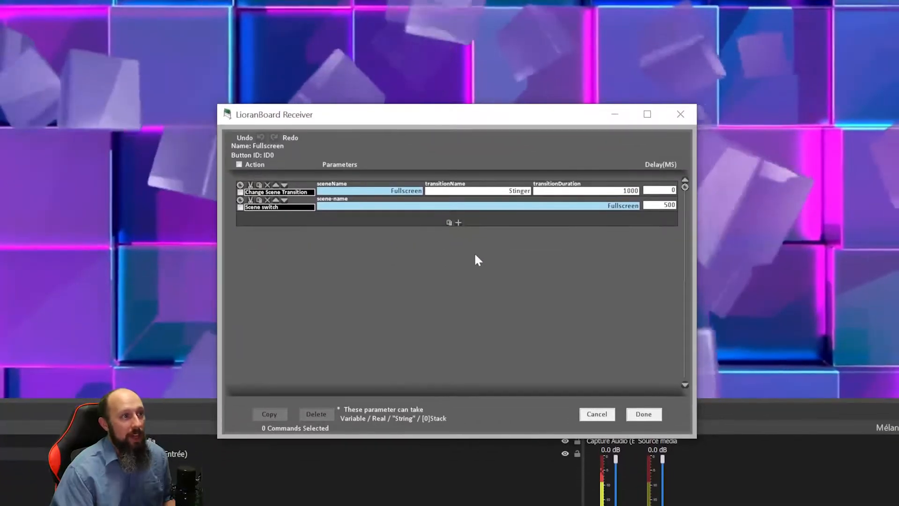
{"action": "left_click", "coordinate": [449, 241]}
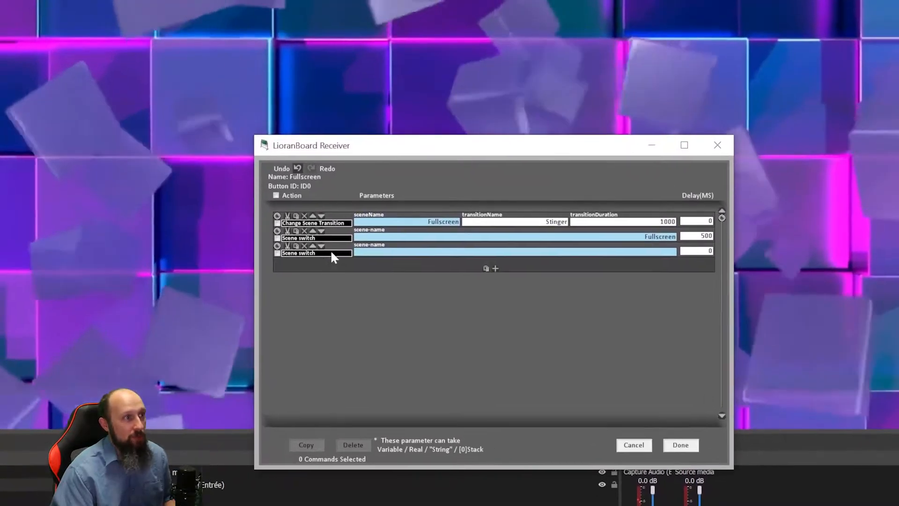
{"action": "left_click", "coordinate": [312, 248]}
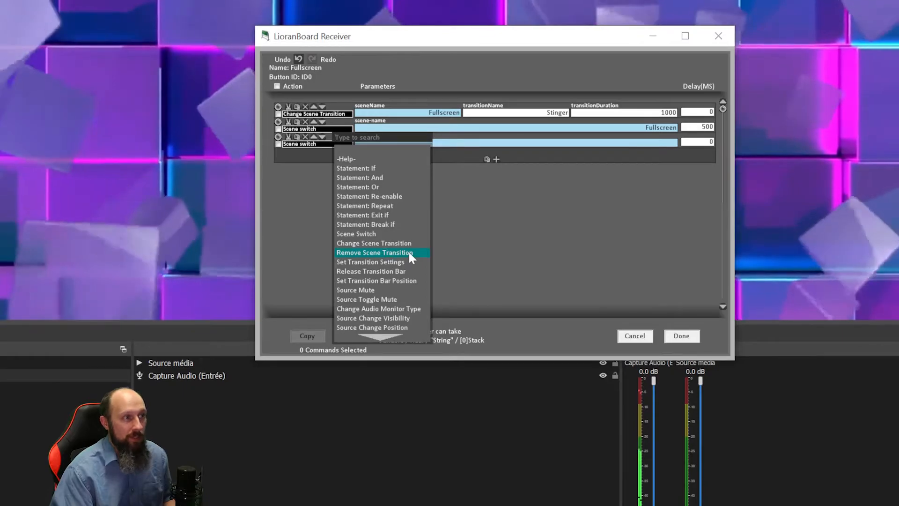
{"action": "left_click", "coordinate": [410, 253]}
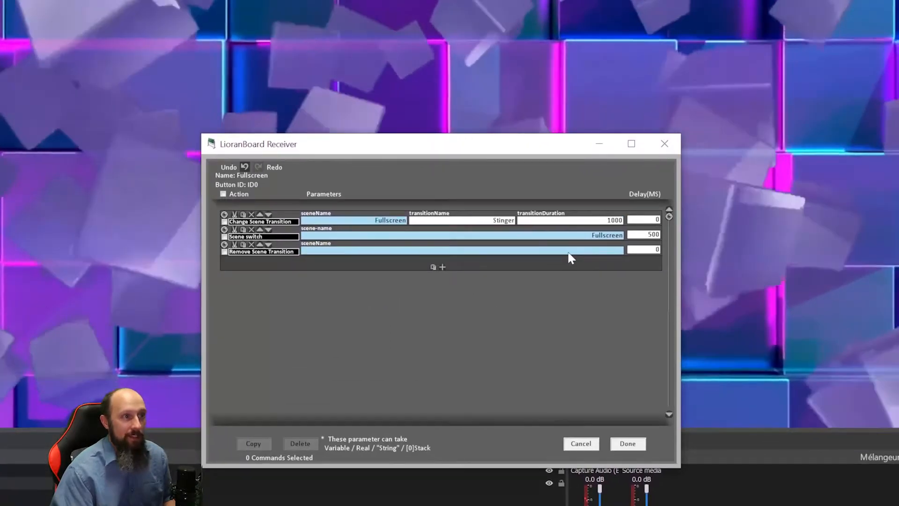
Set the Remove Scene Transition command's scene to Fullscreen and its delay to 1500 ms, and save the button and deck
{"action": "left_click", "coordinate": [570, 258]}
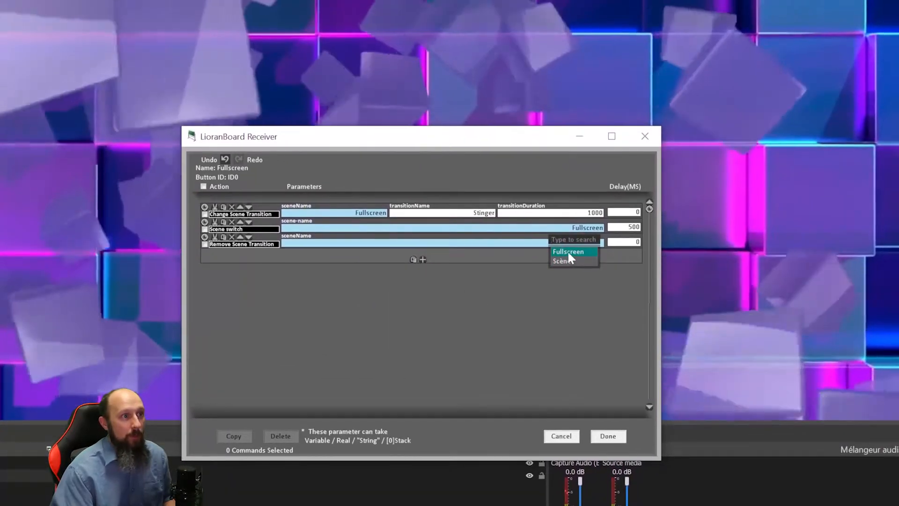
{"action": "left_click", "coordinate": [568, 253]}
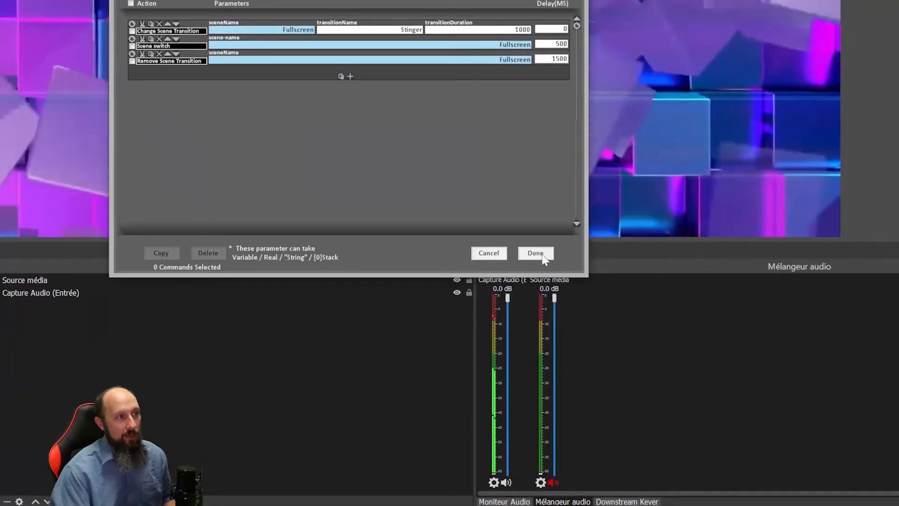
{"action": "left_click", "coordinate": [536, 253]}
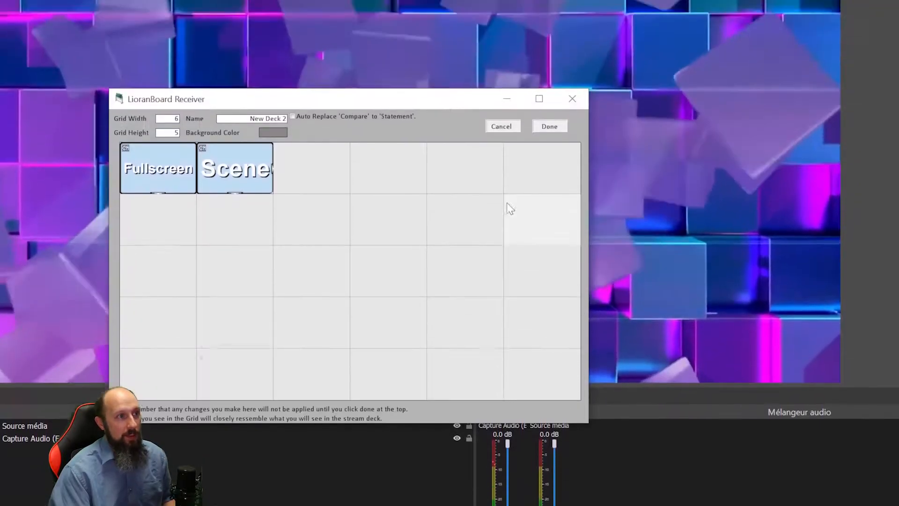
{"action": "left_click", "coordinate": [540, 114]}
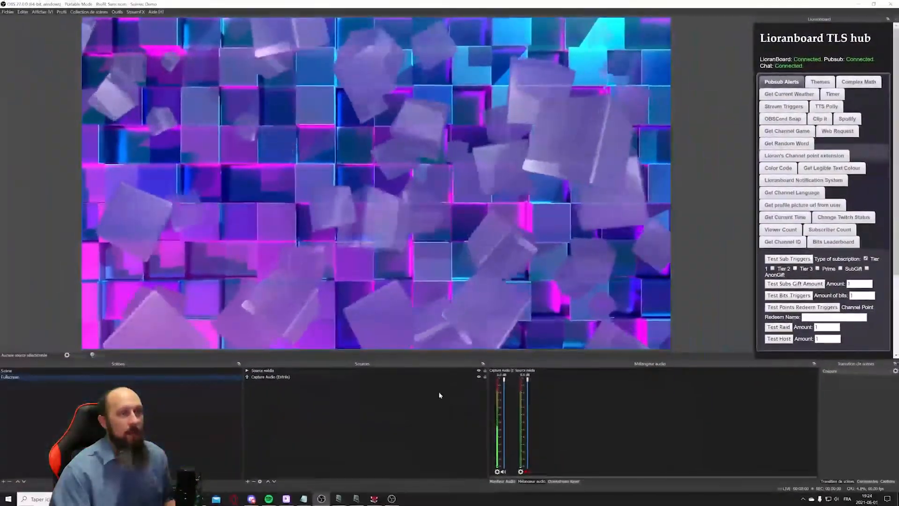
Test the transition with the stream deck's Scene and Fullscreen buttons, and by selecting the Scène and Fullscreen scenes directly in OBS
{"action": "left_click", "coordinate": [356, 499]}
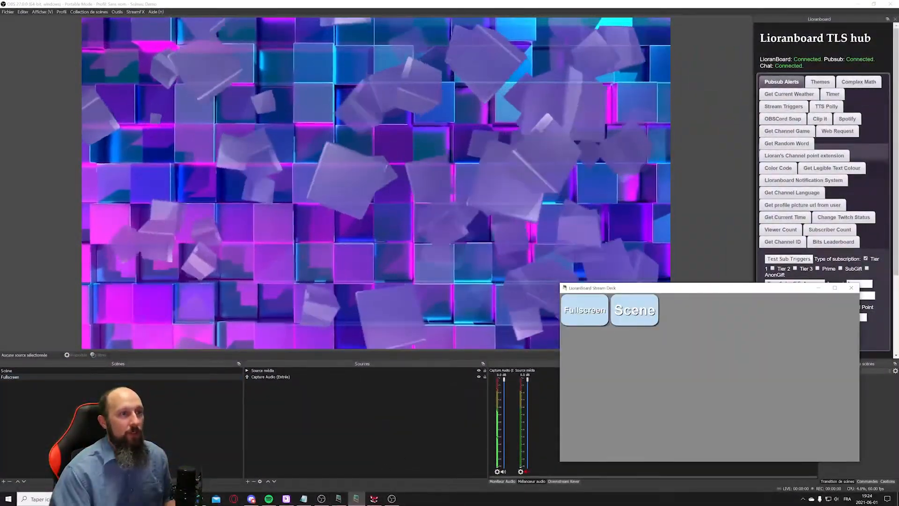
{"action": "left_click", "coordinate": [633, 311]}
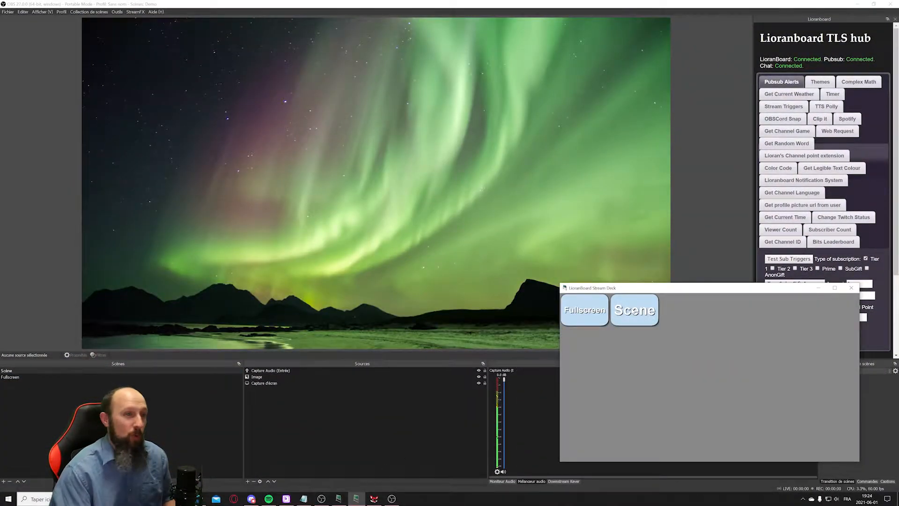
{"action": "left_click", "coordinate": [590, 312]}
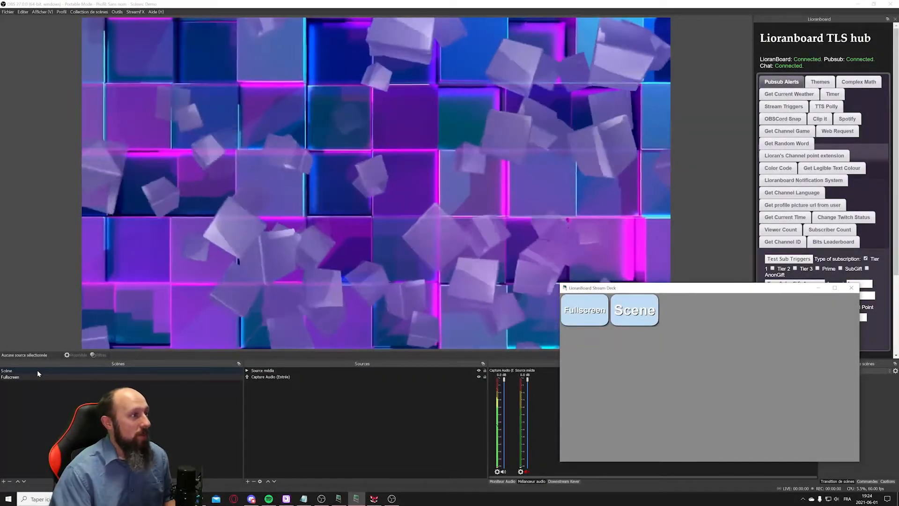
{"action": "left_click", "coordinate": [37, 370]}
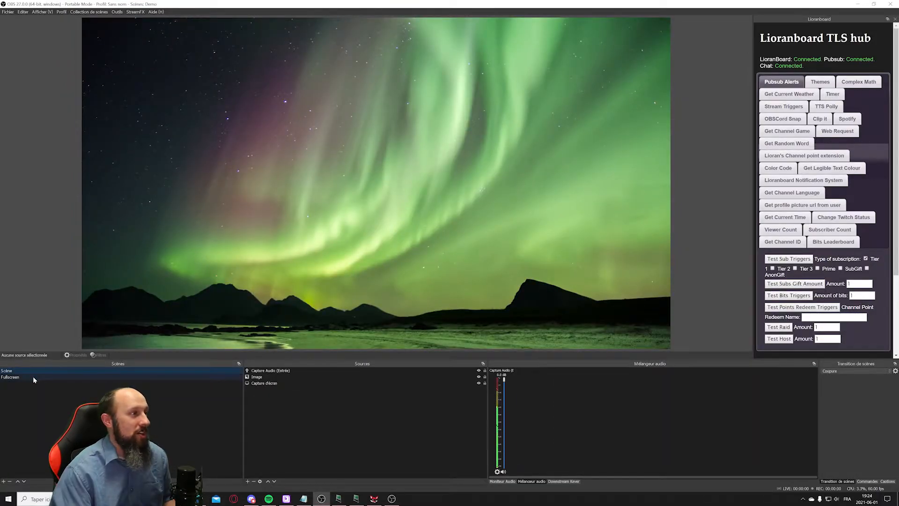
{"action": "left_click", "coordinate": [33, 377]}
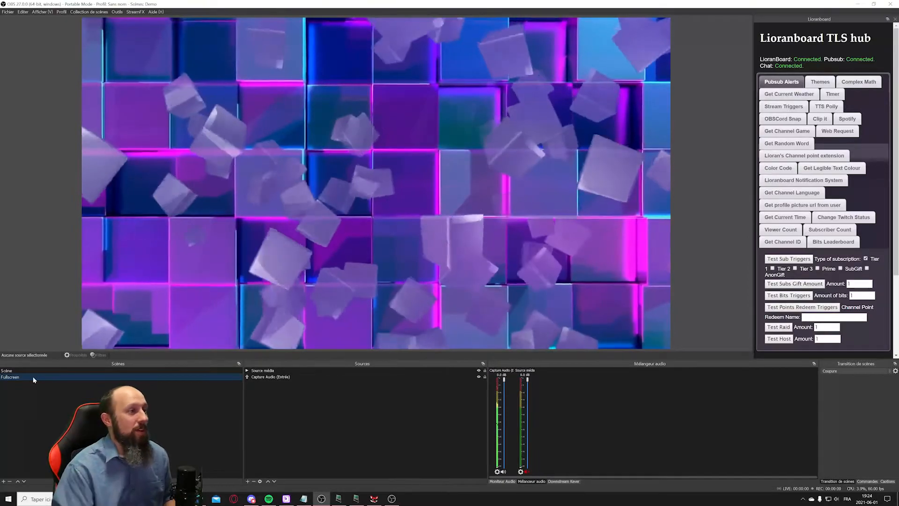
In LioranBoard Receiver, add a Change Scene Transition command for the scene Scène to the Scene button's commands in New Deck 2
{"action": "left_click", "coordinate": [339, 499]}
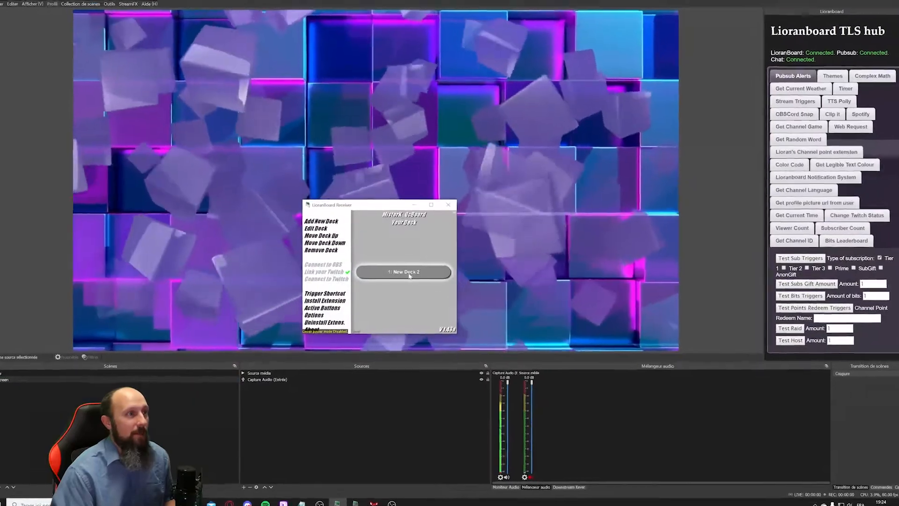
{"action": "left_click", "coordinate": [409, 276]}
{"action": "right_click", "coordinate": [378, 241]}
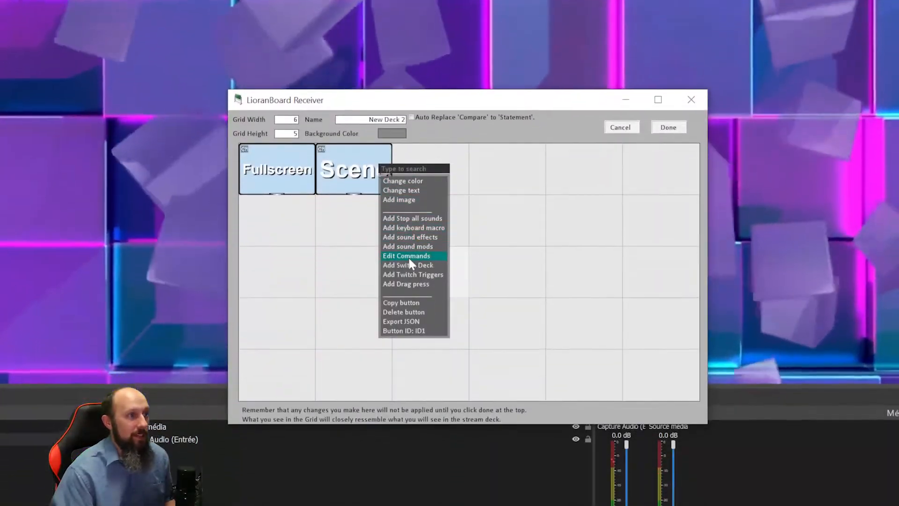
{"action": "left_click", "coordinate": [409, 258]}
{"action": "left_click", "coordinate": [462, 245]}
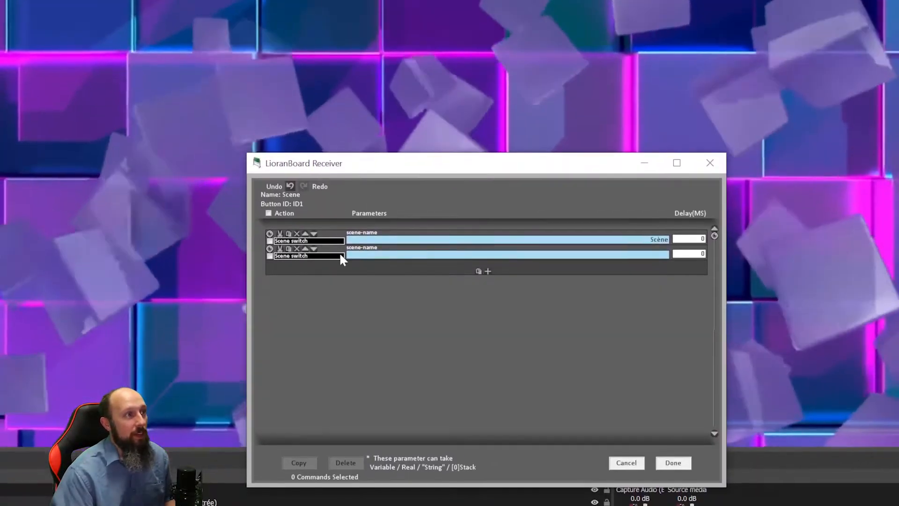
{"action": "left_click", "coordinate": [340, 256]}
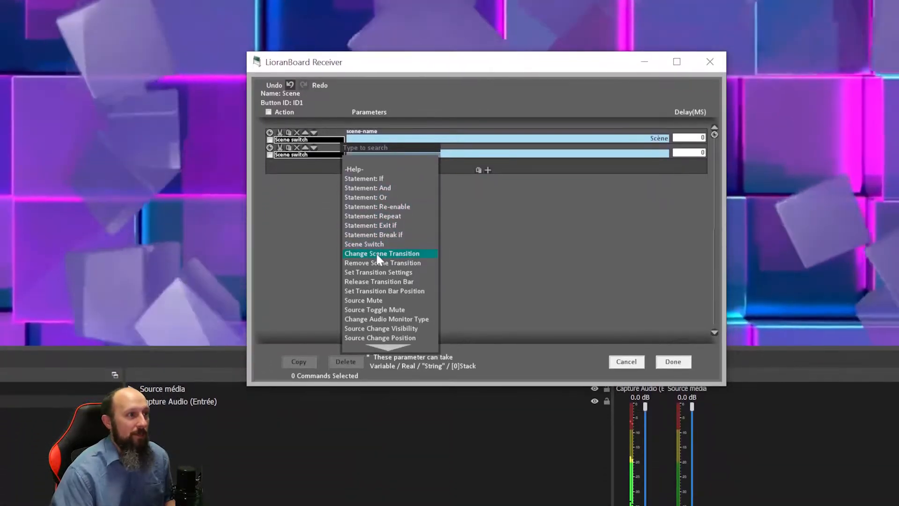
{"action": "left_click", "coordinate": [377, 253]}
{"action": "left_click", "coordinate": [442, 153]}
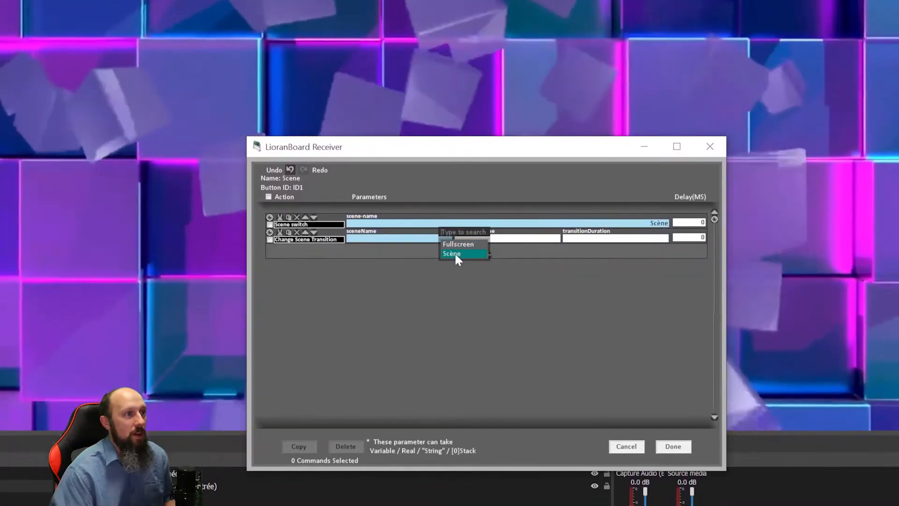
{"action": "left_click", "coordinate": [453, 253]}
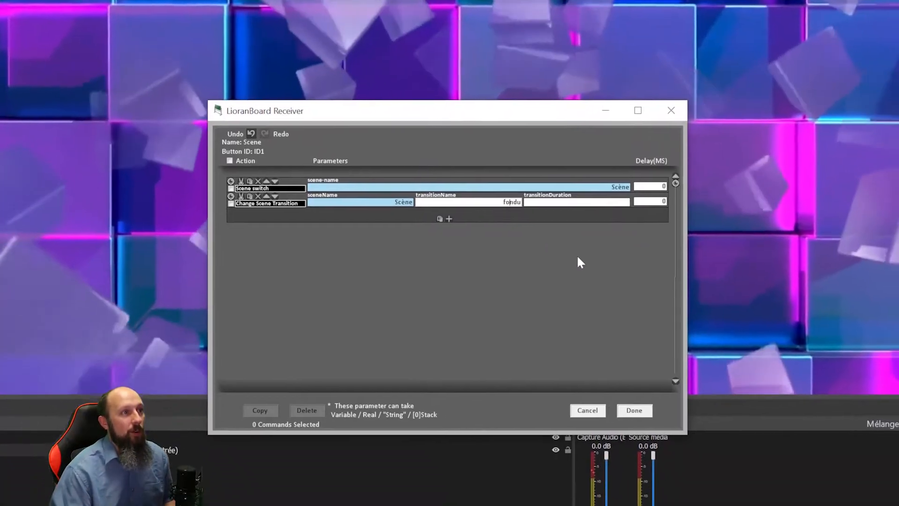
Set the Scene button's Change Scene Transition command to transition name Fondu and duration 1000
{"action": "type", "text": "F"}
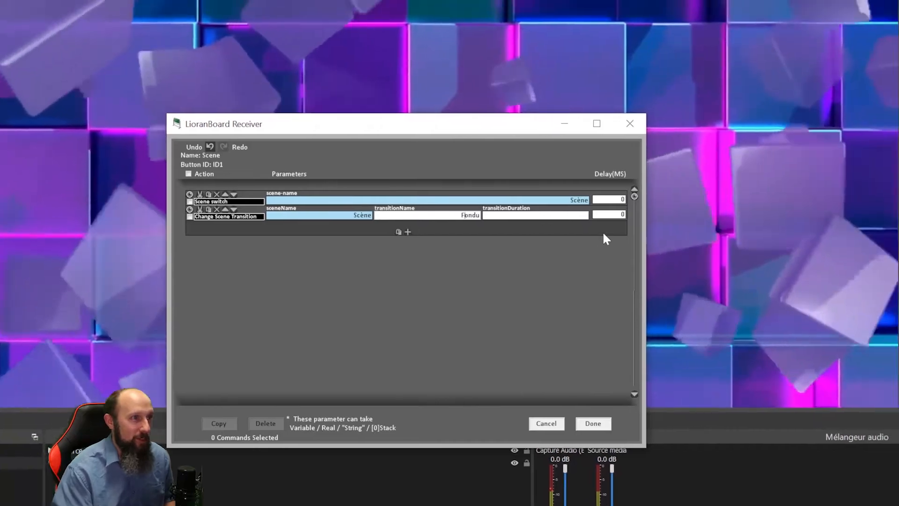
{"action": "left_click", "coordinate": [608, 200]}
{"action": "type", "text": "1000"}
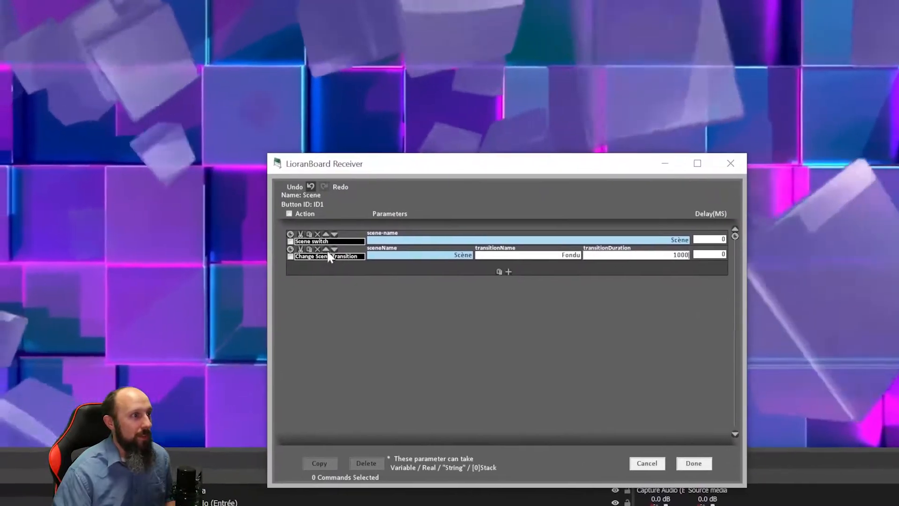
Move the Scene button's Change Scene Transition command above Scene switch and set the Scene switch delay to 500 ms
{"action": "left_click", "coordinate": [253, 237]}
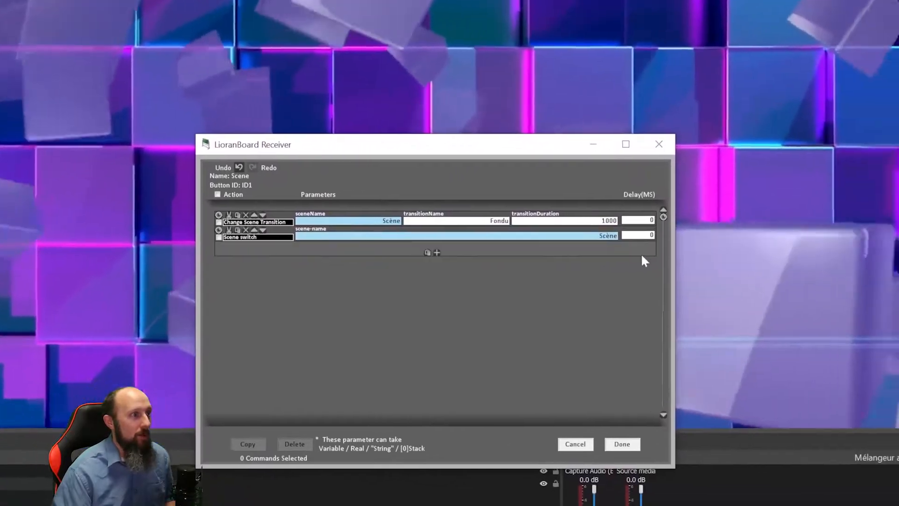
{"action": "left_click", "coordinate": [634, 242]}
{"action": "type", "text": "500"}
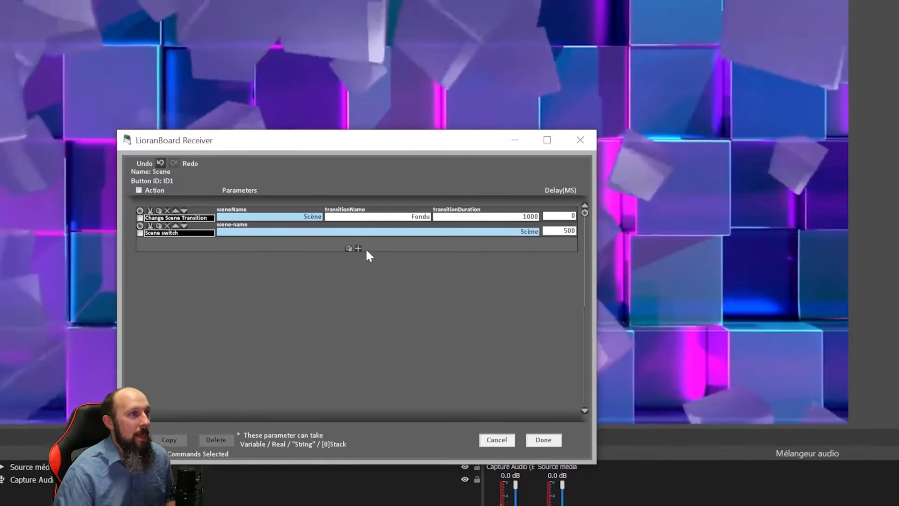
Add a final Remove Scene Transition command for Scène with a 1500 ms delay, and save the button and deck
{"action": "left_click", "coordinate": [358, 247]}
{"action": "left_click", "coordinate": [194, 248]}
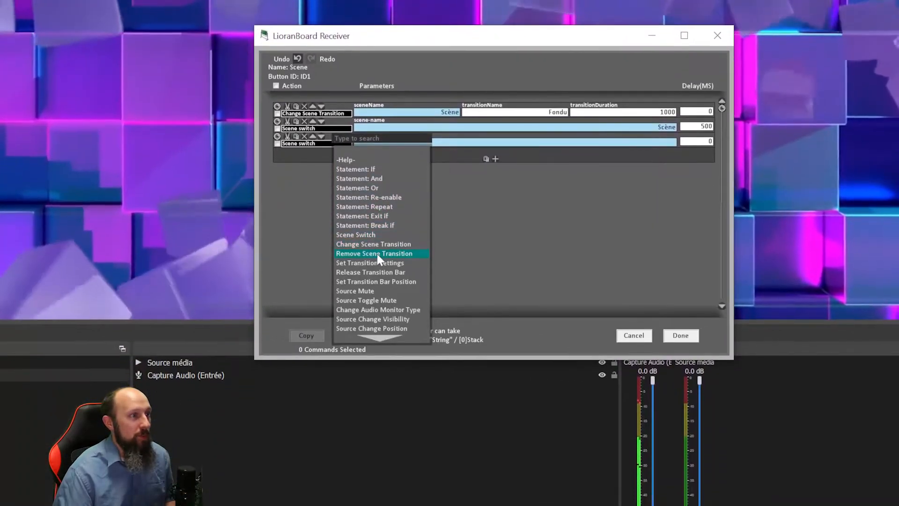
{"action": "left_click", "coordinate": [365, 363]}
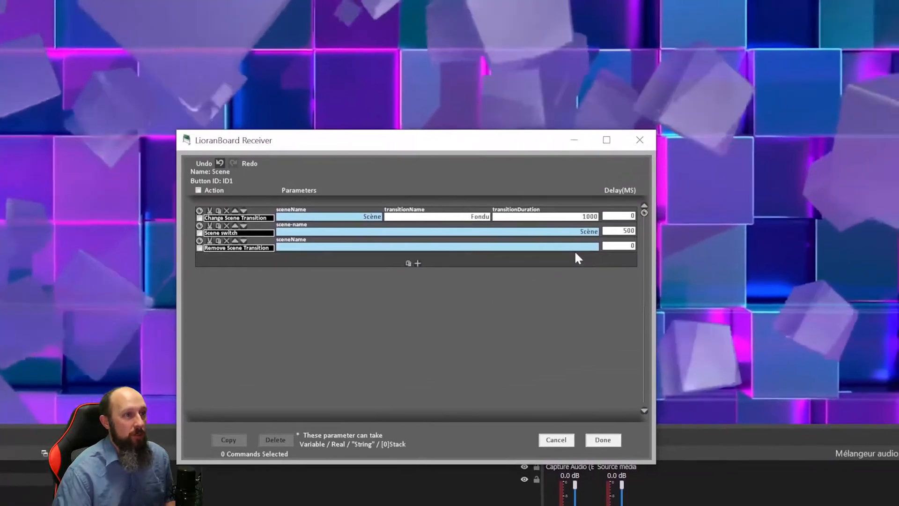
{"action": "left_click", "coordinate": [575, 248]}
{"action": "left_click", "coordinate": [577, 256]}
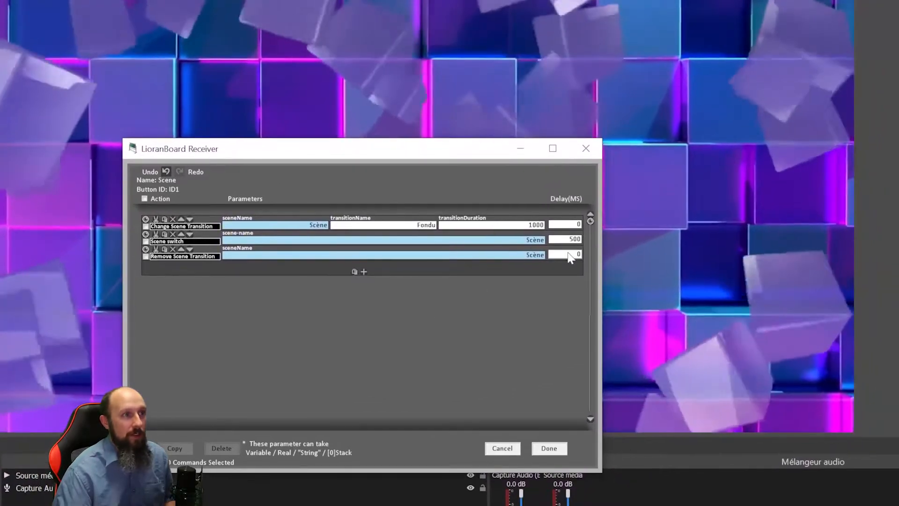
{"action": "left_click", "coordinate": [568, 254]}
{"action": "type", "text": "1500"}
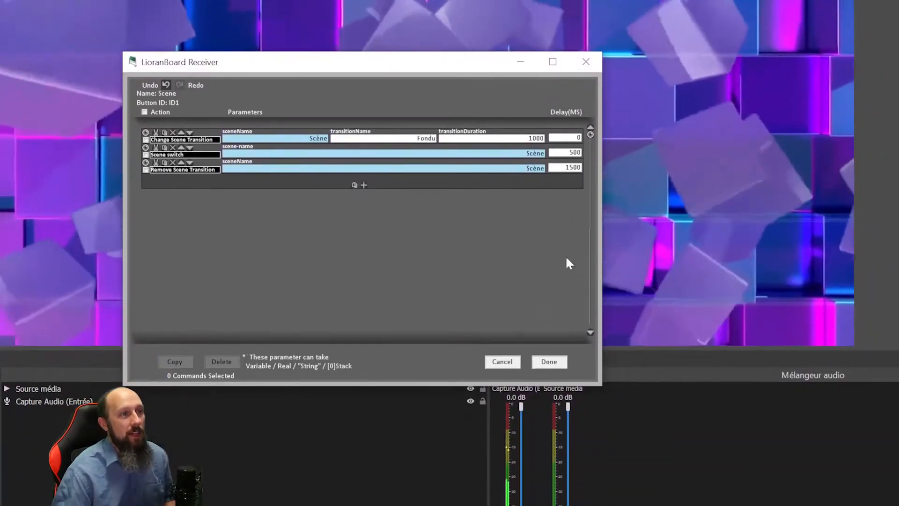
{"action": "left_click", "coordinate": [549, 362]}
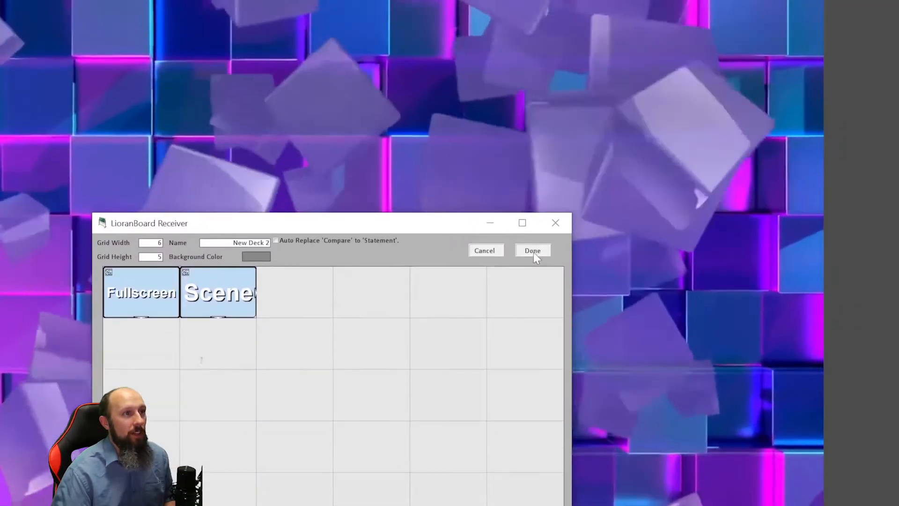
{"action": "left_click", "coordinate": [532, 207]}
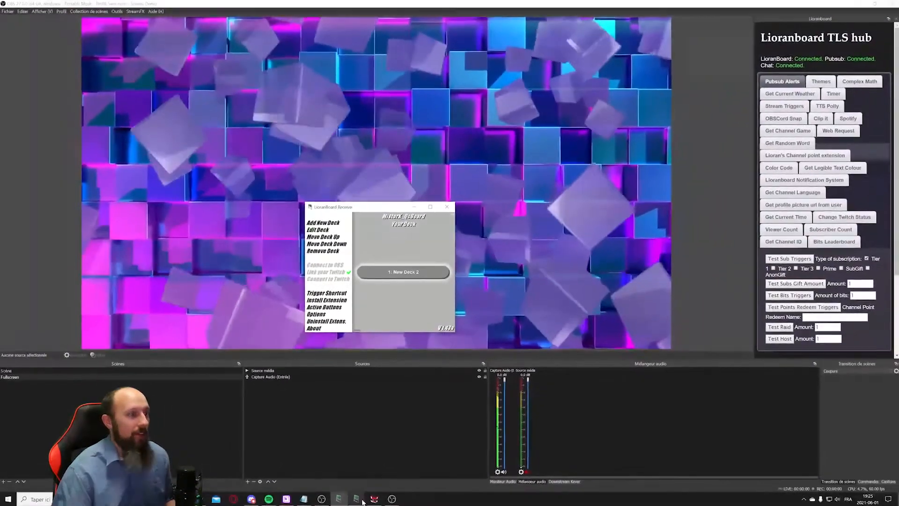
Test both buttons' transitions by switching between the scenes with the stream deck's Scene and Fullscreen buttons
{"action": "left_click", "coordinate": [361, 500]}
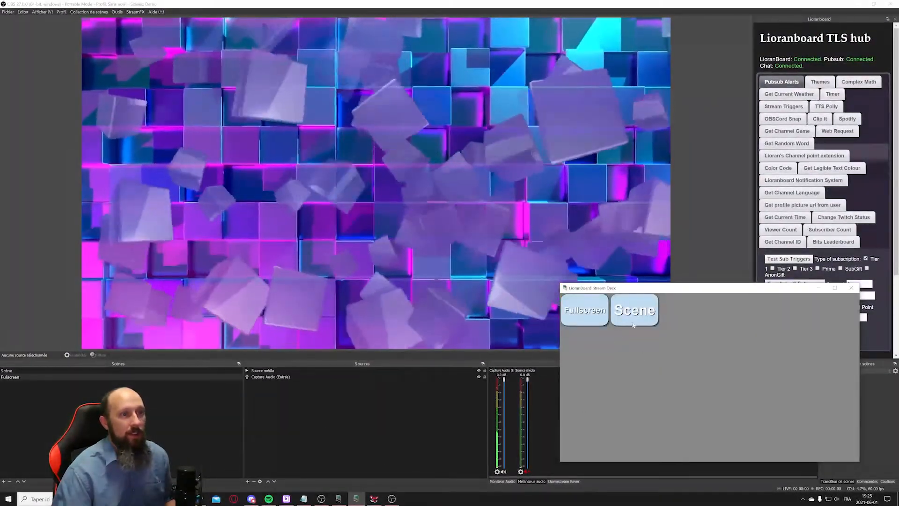
{"action": "left_click", "coordinate": [632, 314]}
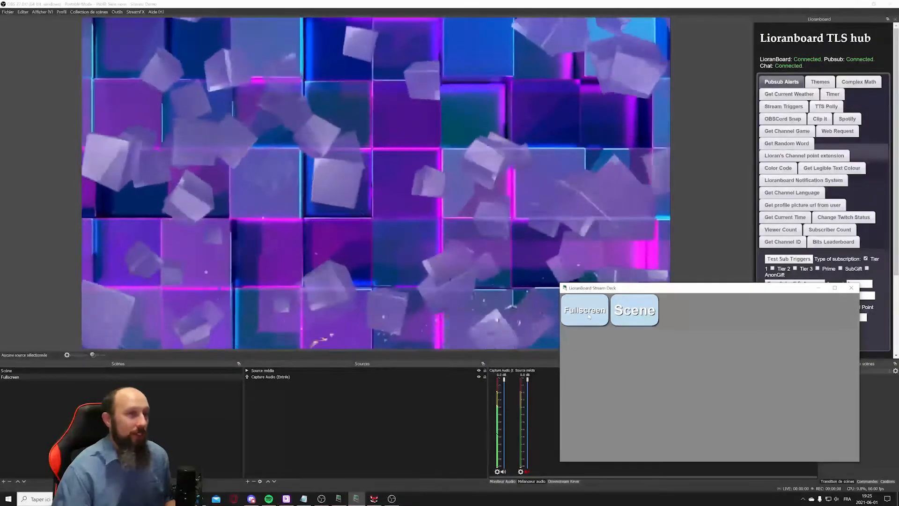
{"action": "left_click", "coordinate": [636, 313]}
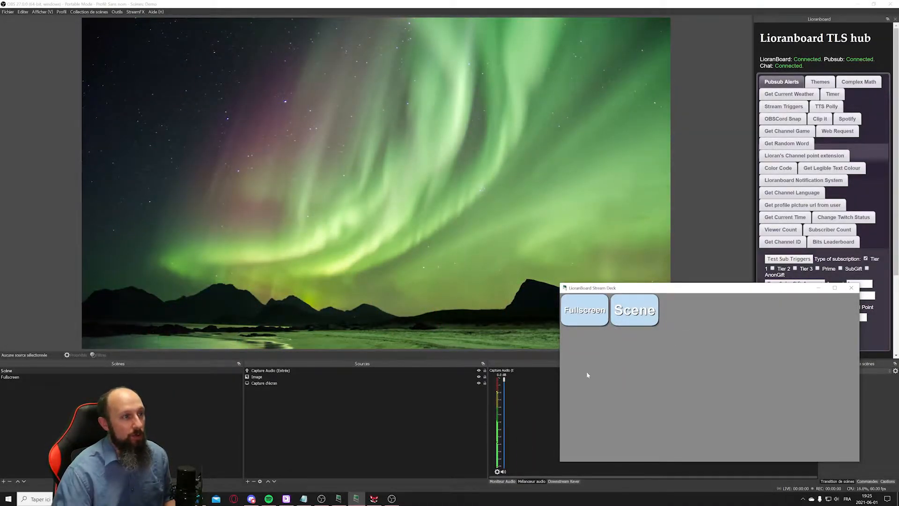
Switch repeatedly between Scène and Fullscreen directly in OBS to check the default transition
{"action": "left_click", "coordinate": [24, 370]}
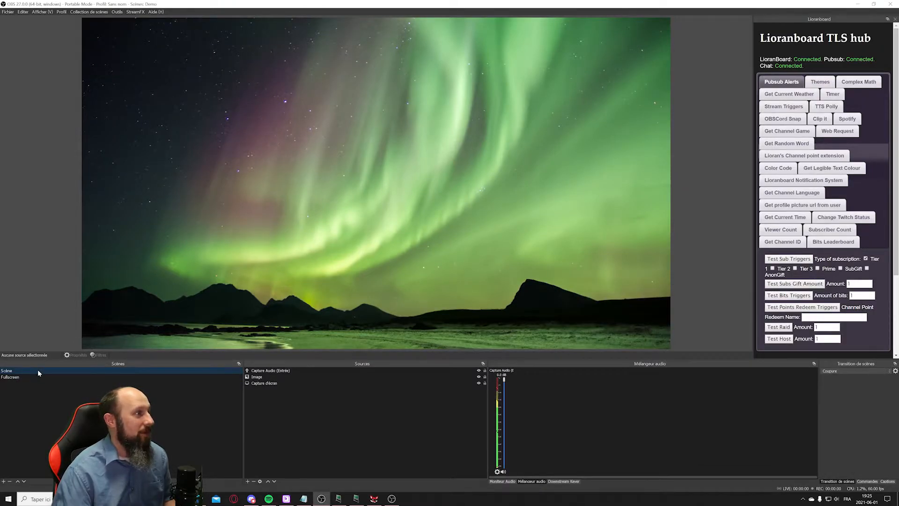
{"action": "left_click", "coordinate": [22, 377]}
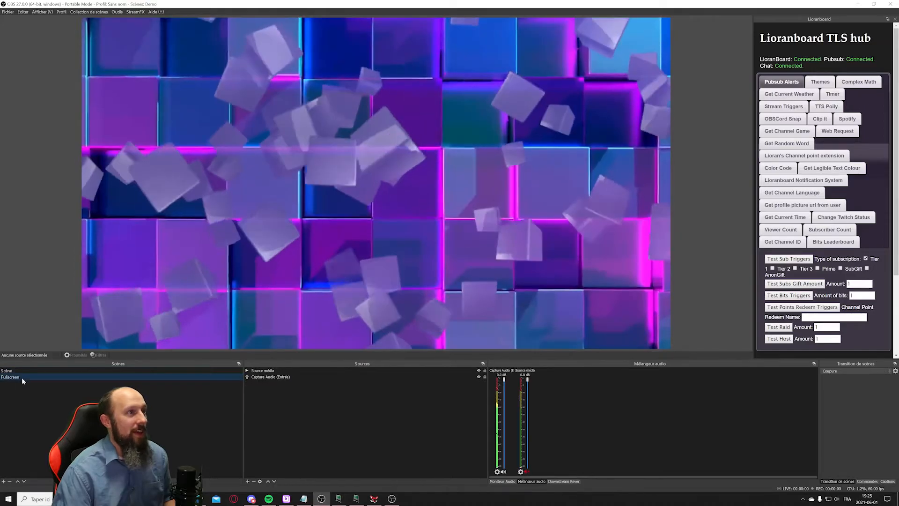
{"action": "left_click", "coordinate": [23, 370]}
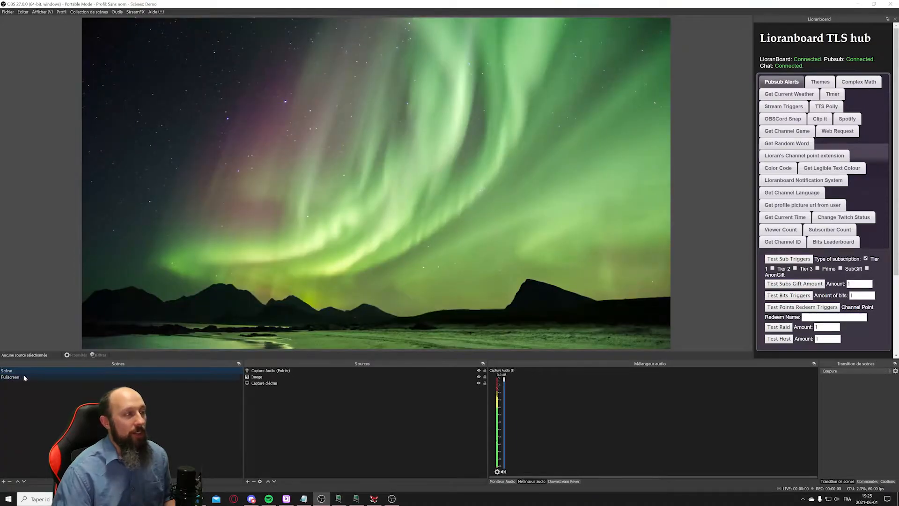
{"action": "left_click", "coordinate": [24, 378]}
{"action": "left_click", "coordinate": [24, 370]}
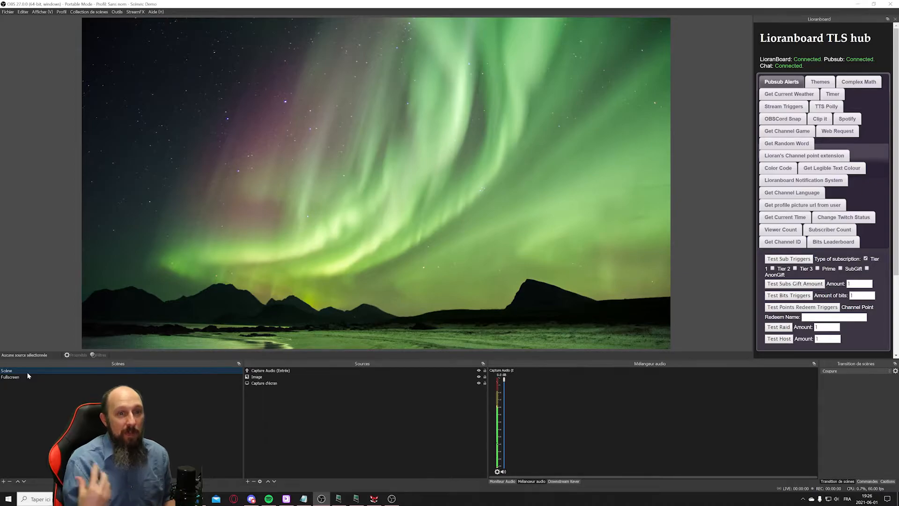
Set the default OBS scene transition to Stinger and test it by switching between Scène and Fullscreen
{"action": "left_click", "coordinate": [851, 372]}
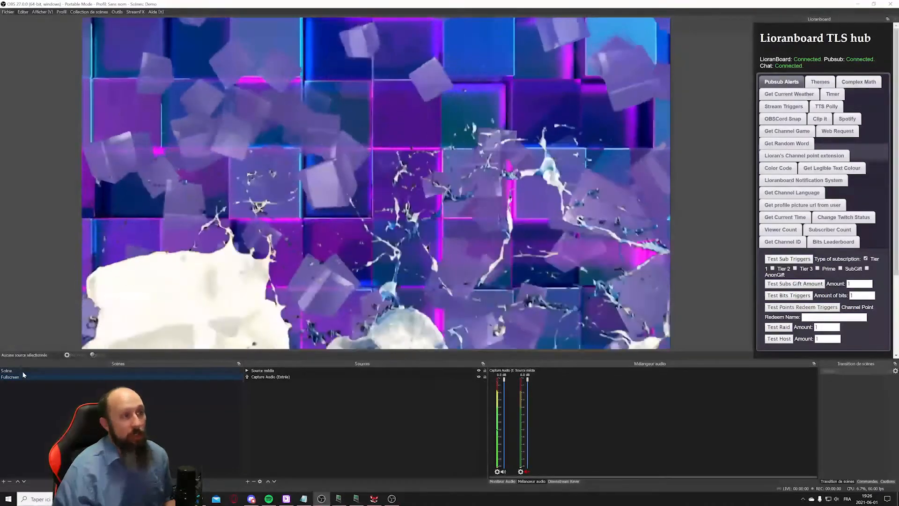
{"action": "left_click", "coordinate": [23, 372]}
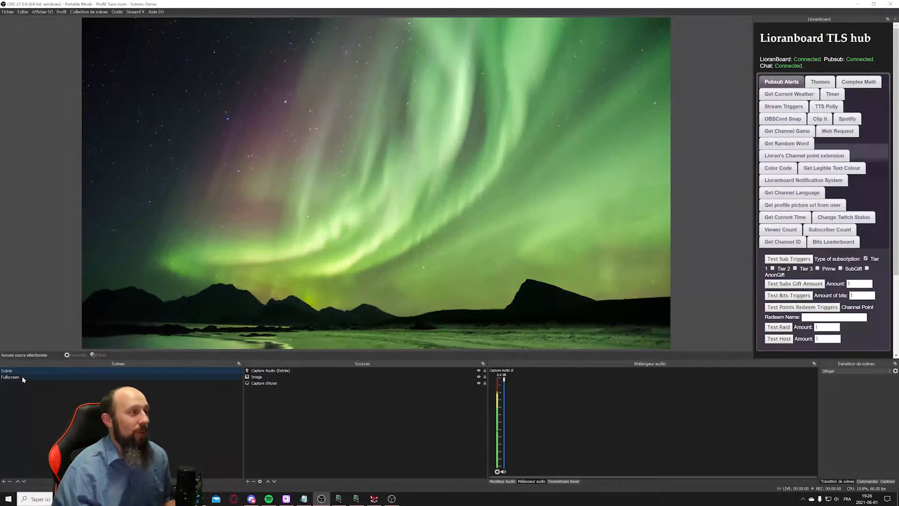
{"action": "left_click", "coordinate": [22, 378]}
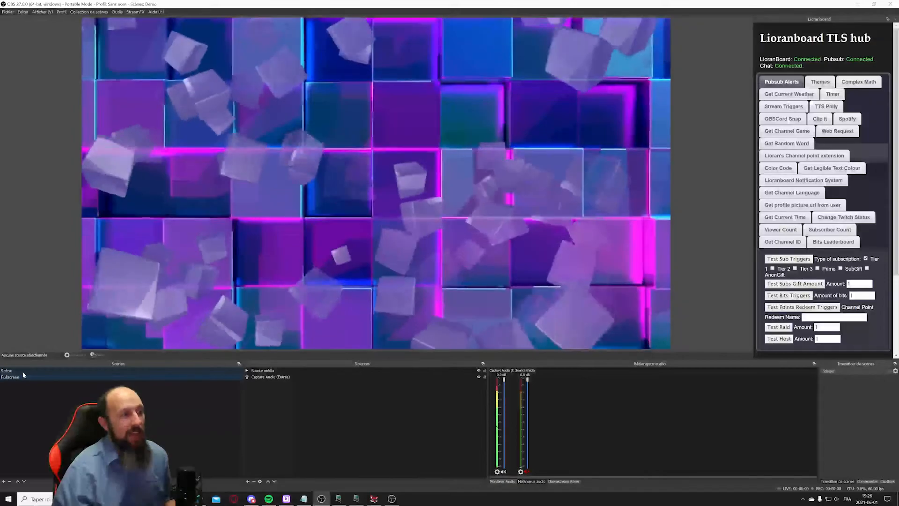
Compare the transitions between Scène and Fullscreen by switching scenes directly in OBS and with the LioranBoard Stream Deck's Fullscreen and Scene buttons
{"action": "left_click", "coordinate": [23, 372]}
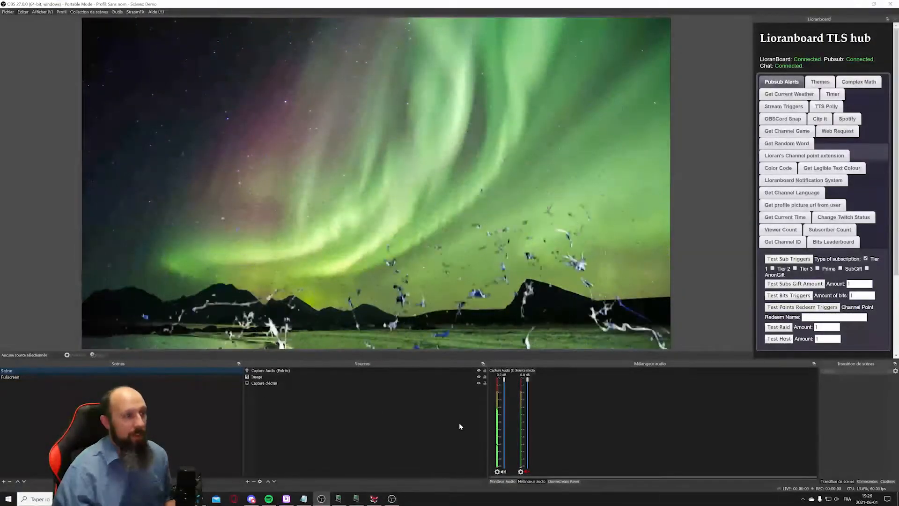
{"action": "left_click", "coordinate": [356, 500]}
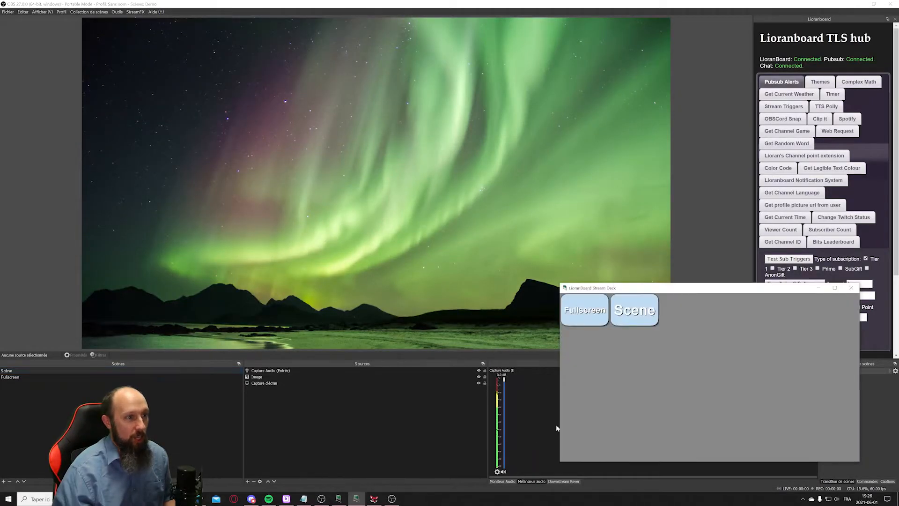
{"action": "left_click", "coordinate": [597, 316]}
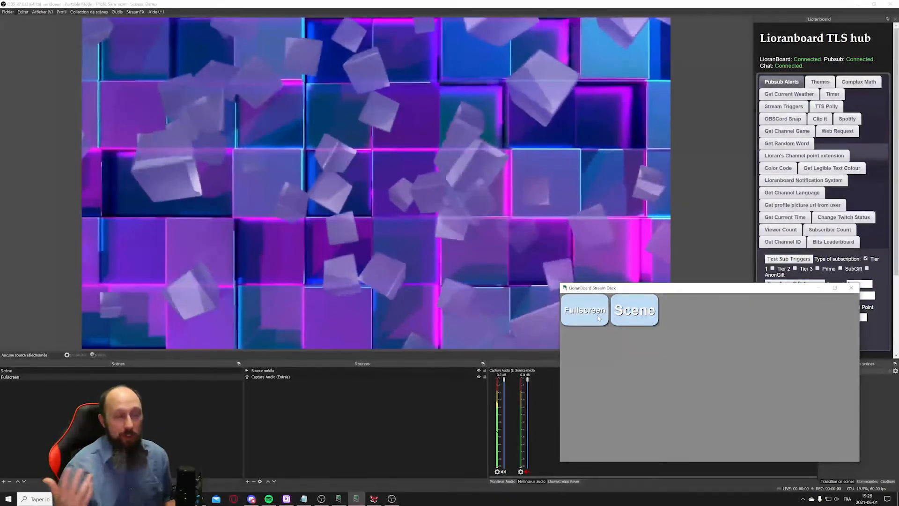
{"action": "left_click", "coordinate": [636, 313]}
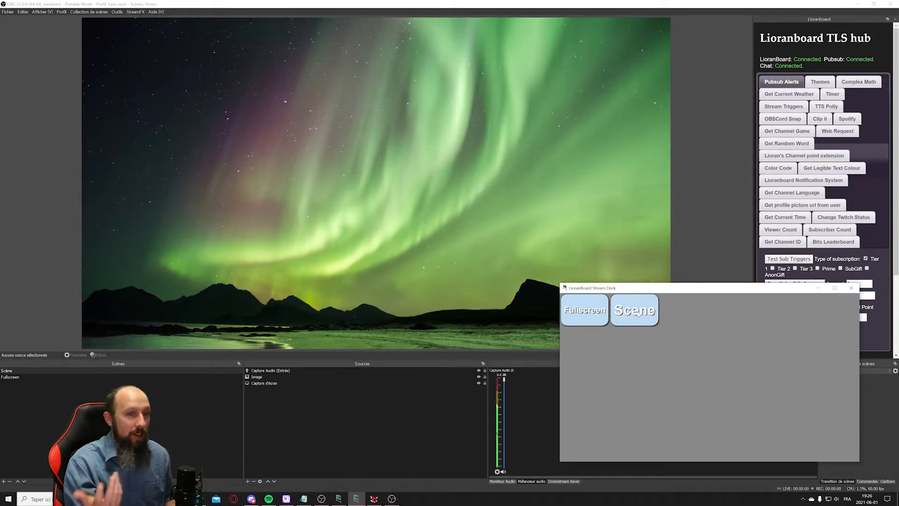
{"action": "left_click", "coordinate": [41, 376]}
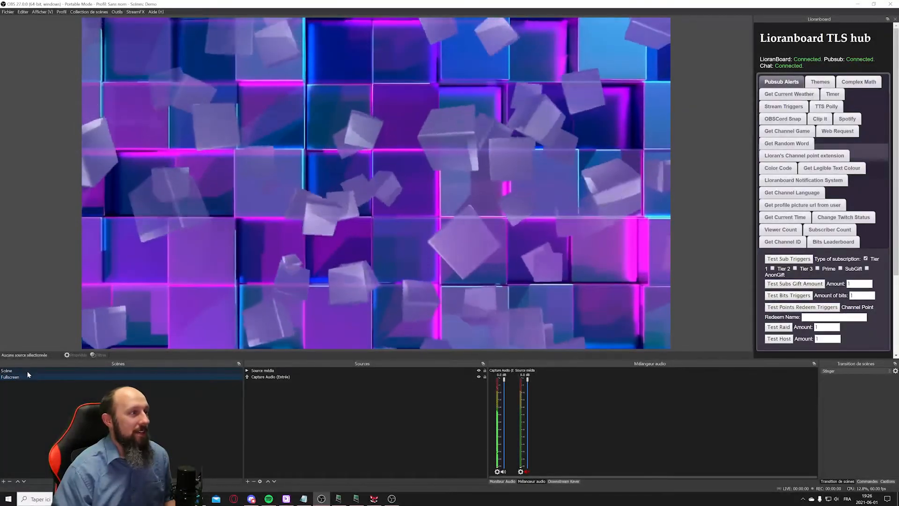
{"action": "left_click", "coordinate": [27, 371]}
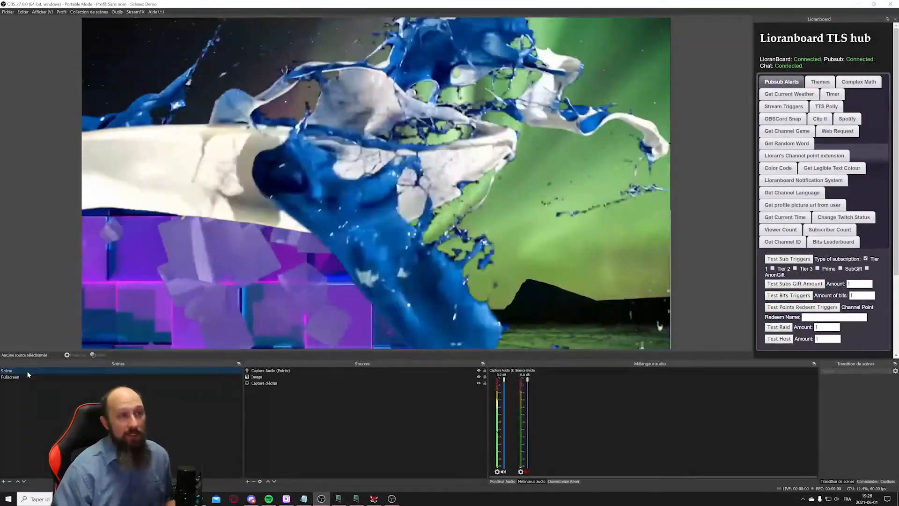